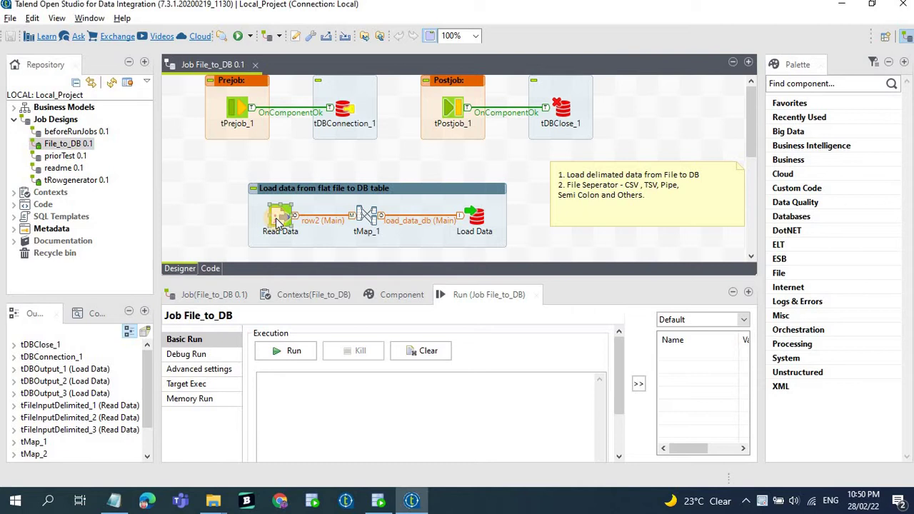
{"action": "left_click", "coordinate": [477, 218]}
{"action": "left_click", "coordinate": [278, 221]}
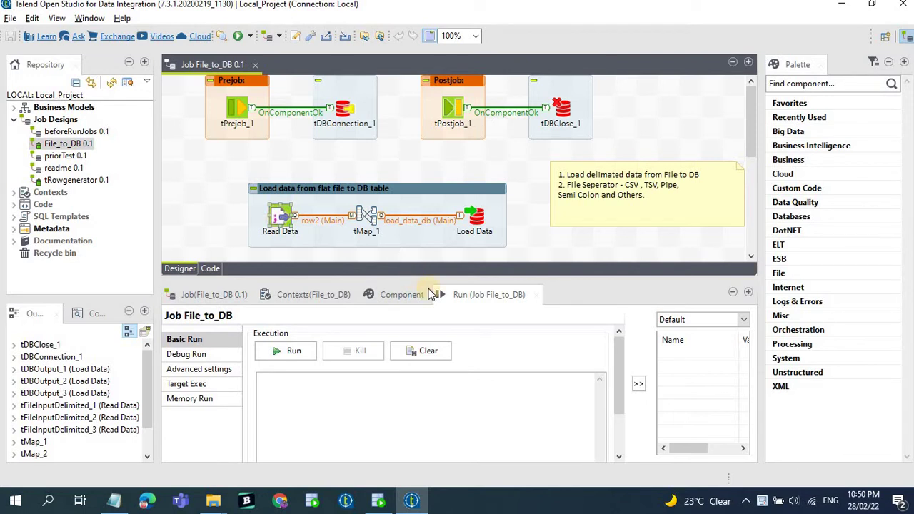
{"action": "left_click", "coordinate": [230, 229]}
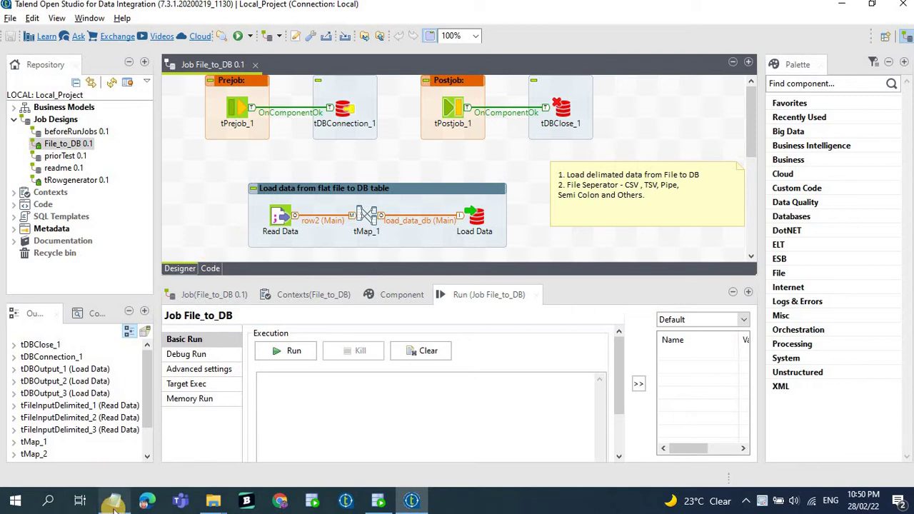
Open the test2 file in Notepad and examine the header fields and the semicolons separating them
{"action": "left_click", "coordinate": [114, 500]}
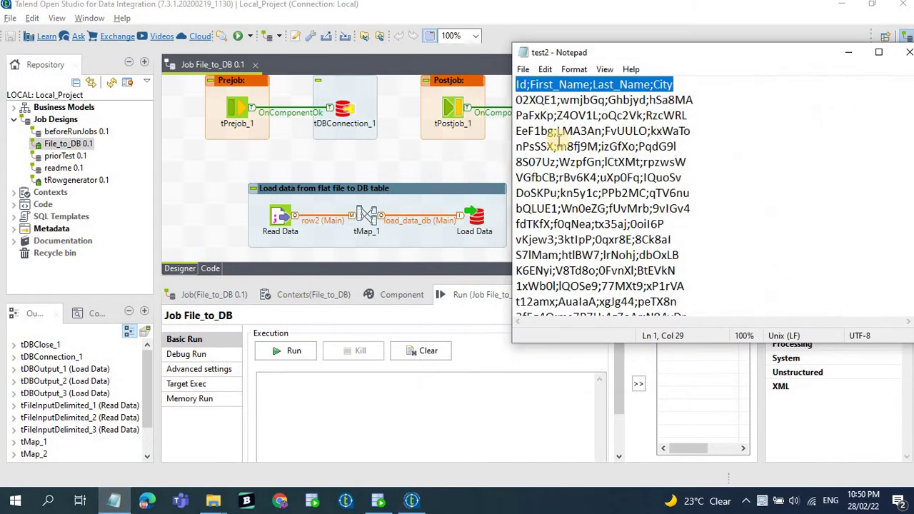
{"action": "left_click", "coordinate": [747, 114]}
{"action": "double_click", "coordinate": [527, 86]}
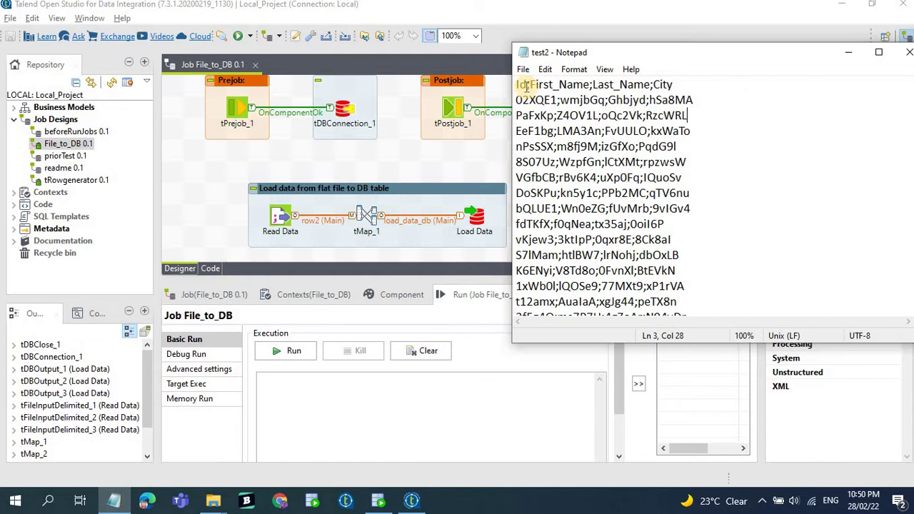
{"action": "type", "text": "I"}
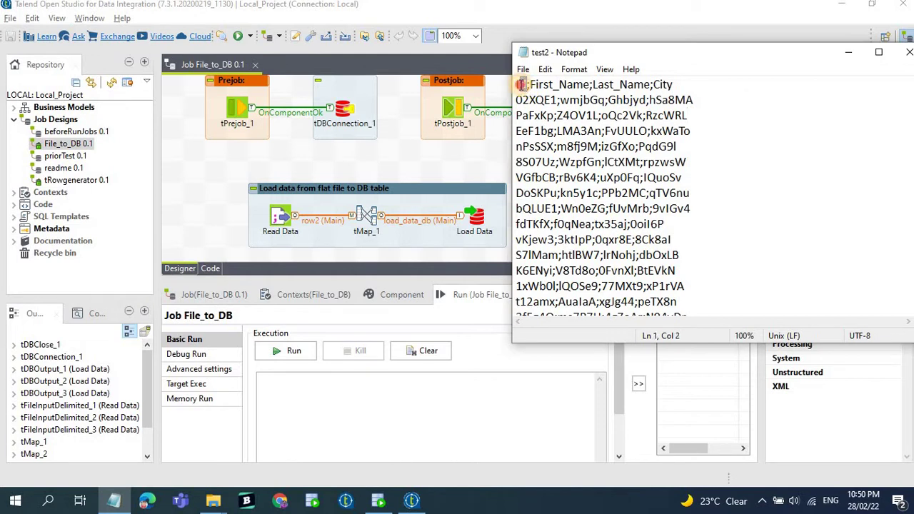
{"action": "double_click", "coordinate": [520, 85]}
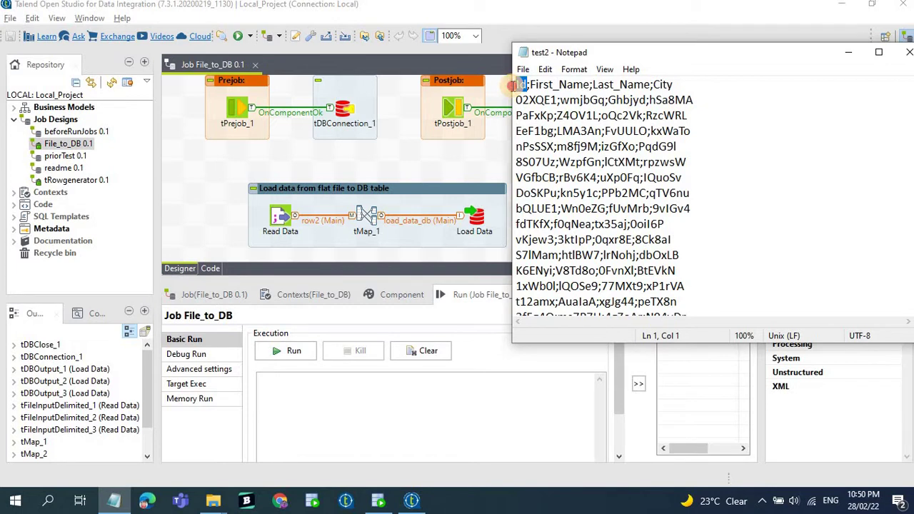
{"action": "left_click", "coordinate": [529, 86]}
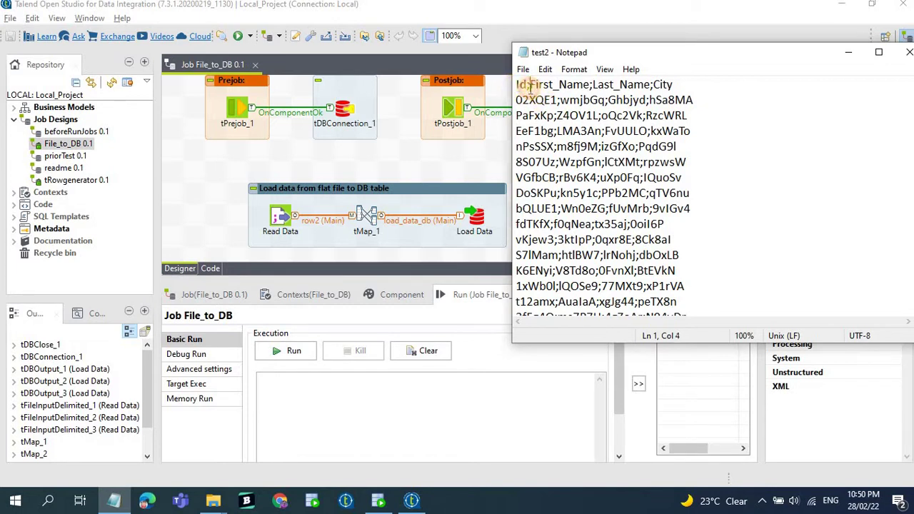
{"action": "left_click_drag", "start_coordinate": [643, 50], "coordinate": [620, 197]}
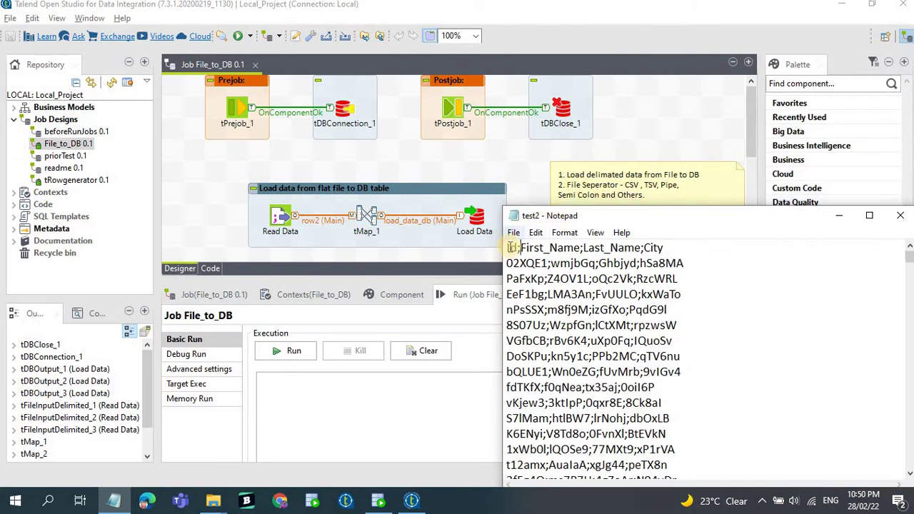
{"action": "left_click_drag", "start_coordinate": [507, 248], "coordinate": [520, 250]}
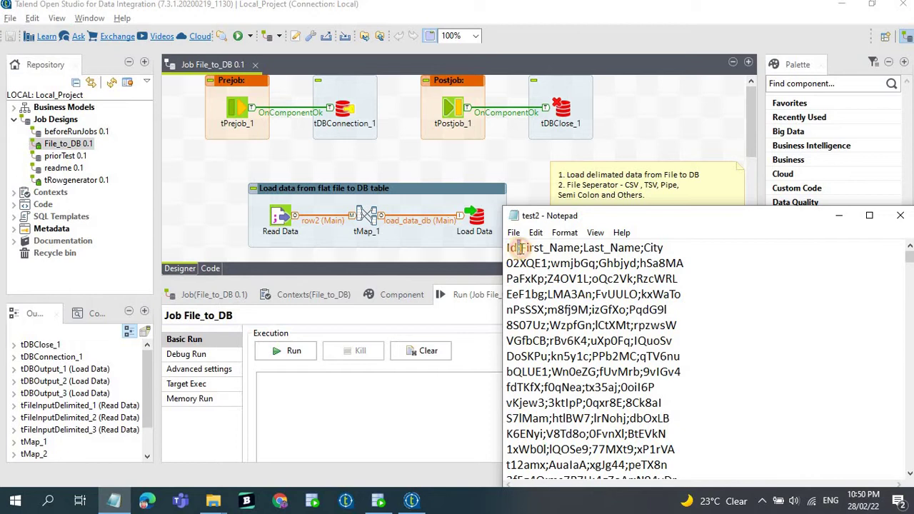
{"action": "left_click_drag", "start_coordinate": [516, 247], "coordinate": [521, 249]}
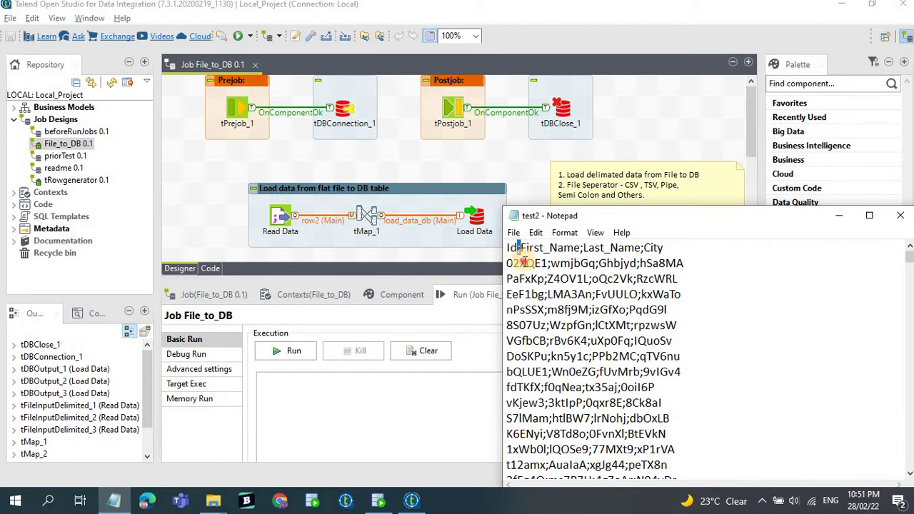
Examine the separated values in the test2 data rows, scroll through the file, and return to the Talend job
{"action": "double_click", "coordinate": [523, 263]}
{"action": "left_click", "coordinate": [524, 263]}
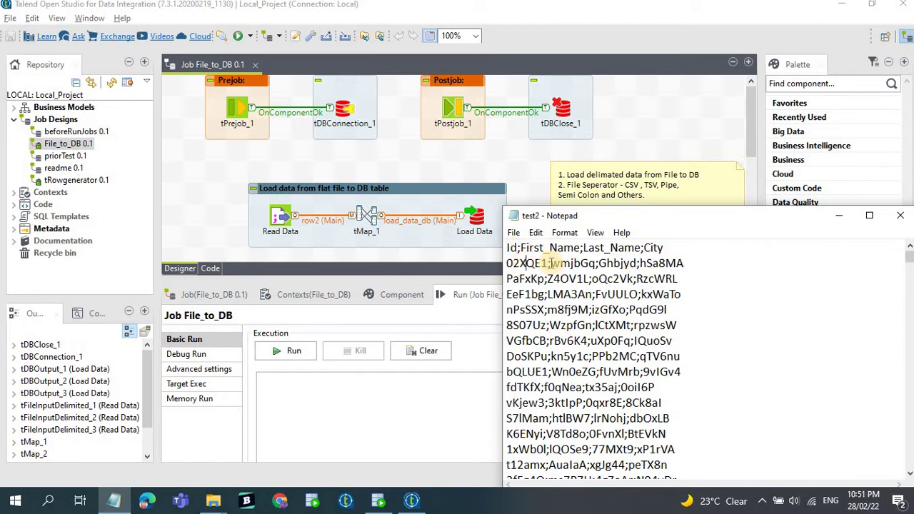
{"action": "mouse_move", "coordinate": [550, 263]}
{"action": "left_mouse_down"}
{"action": "mouse_move", "coordinate": [605, 264]}
{"action": "mouse_move", "coordinate": [508, 263]}
{"action": "mouse_move", "coordinate": [540, 263]}
{"action": "left_mouse_up"}
{"action": "left_click", "coordinate": [593, 264]}
{"action": "left_click", "coordinate": [547, 263]}
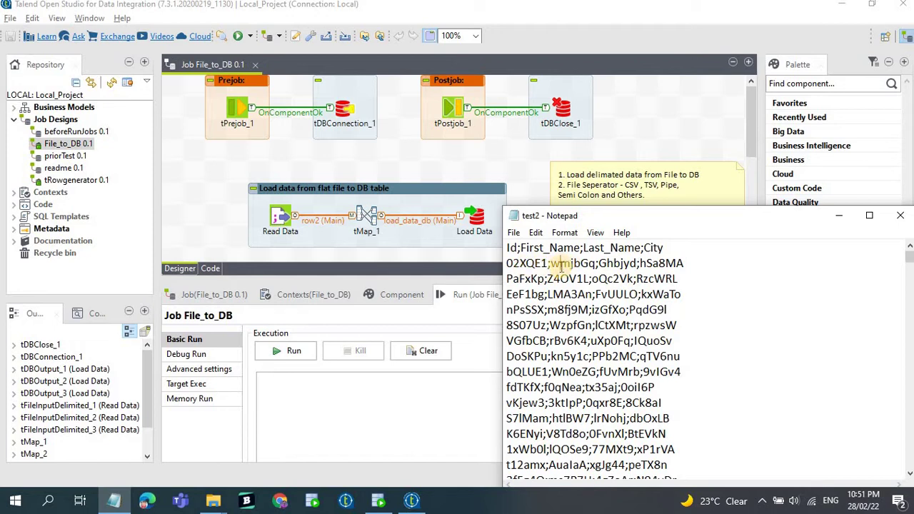
{"action": "double_click", "coordinate": [560, 263]}
{"action": "left_click", "coordinate": [560, 263]}
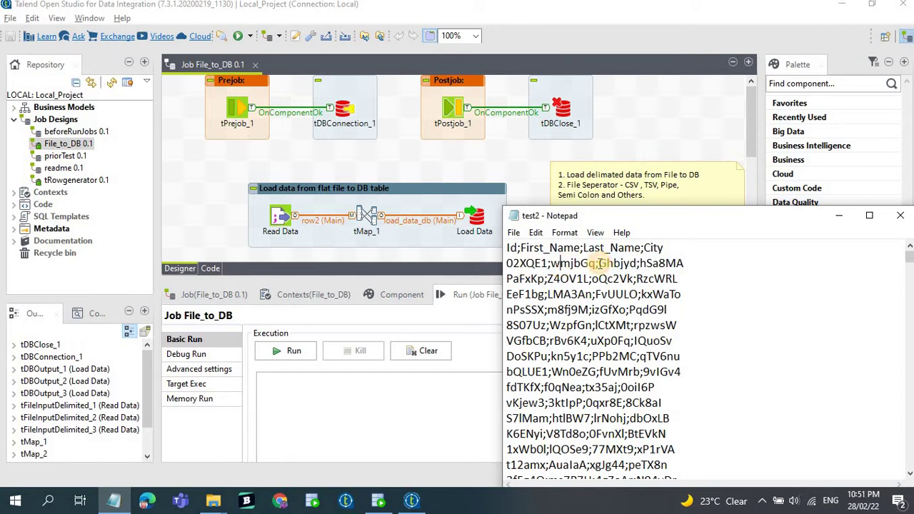
{"action": "left_click_drag", "start_coordinate": [599, 263], "coordinate": [656, 264]}
{"action": "scroll", "coordinate": [836, 271], "scroll_direction": "down", "scroll_amount": 5}
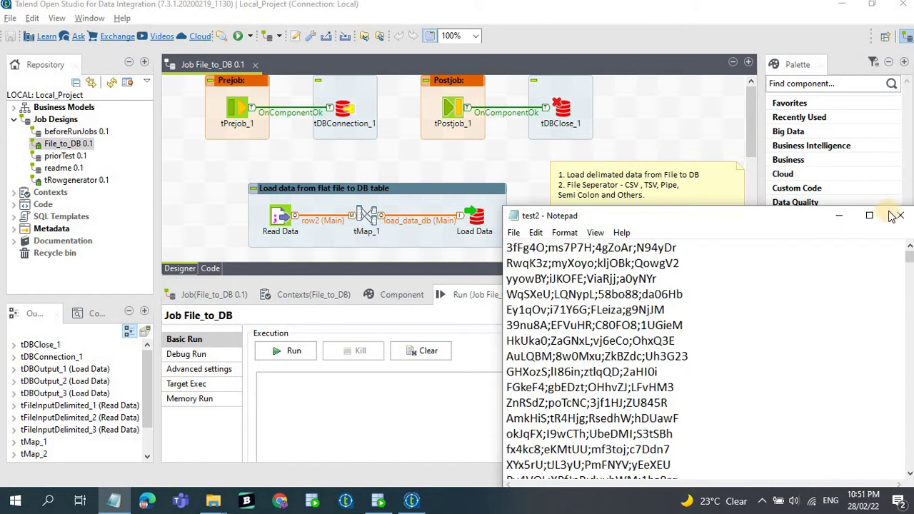
{"action": "scroll", "coordinate": [600, 264], "scroll_direction": "up", "scroll_amount": 5}
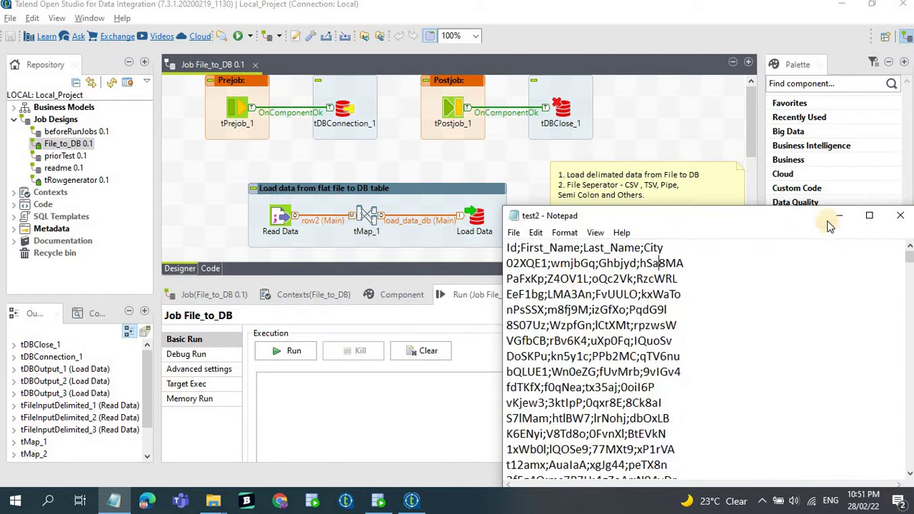
{"action": "key", "text": "alt+Tab"}
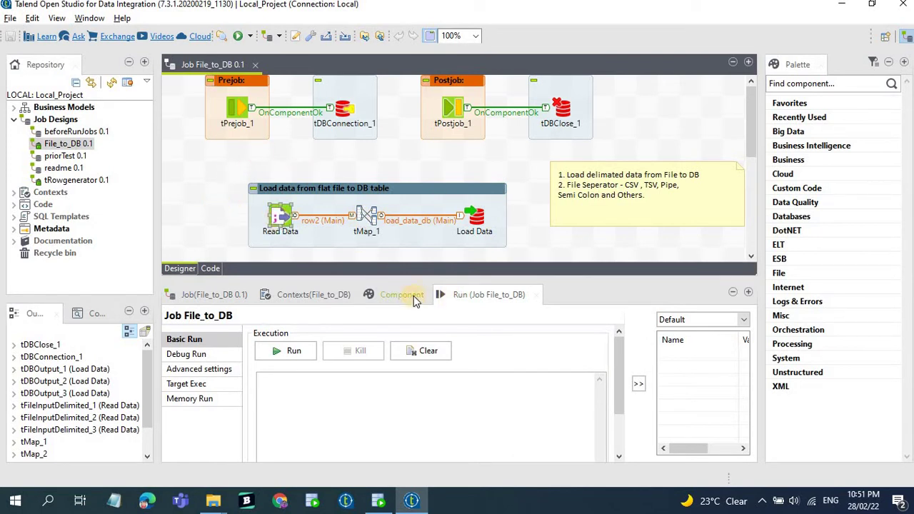
Search the component palette for "tfileinputdeli" to locate tFileInputDelimited
{"action": "left_click", "coordinate": [793, 85]}
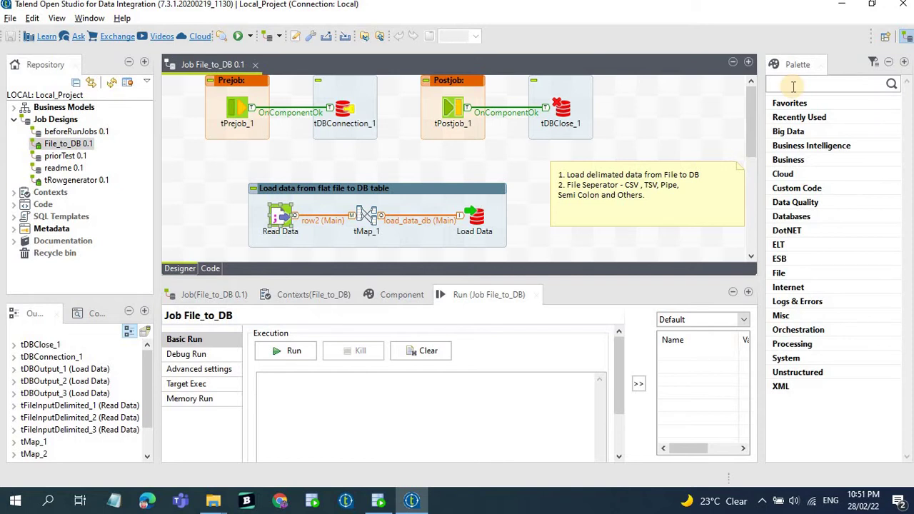
{"action": "type", "text": "y"}
{"action": "key", "text": "BackSpace"}
{"action": "type", "text": "tfile"}
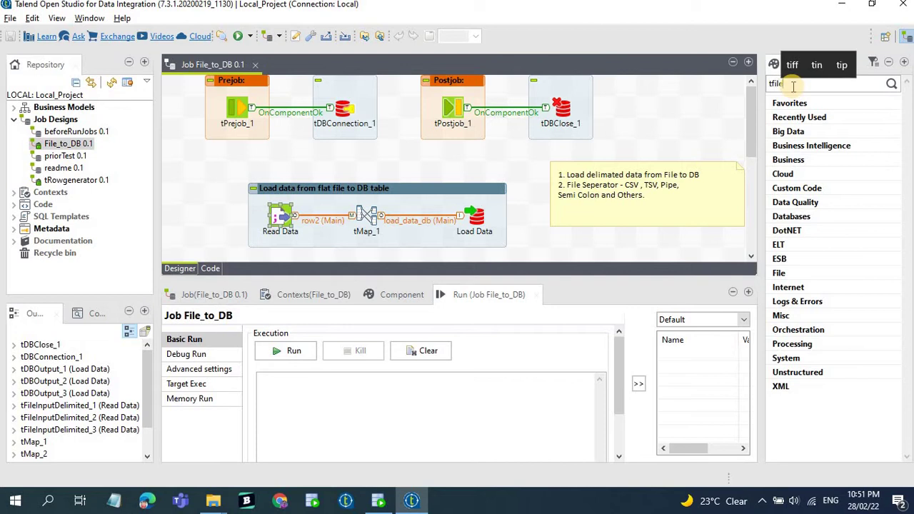
{"action": "type", "text": "inptdeli"}
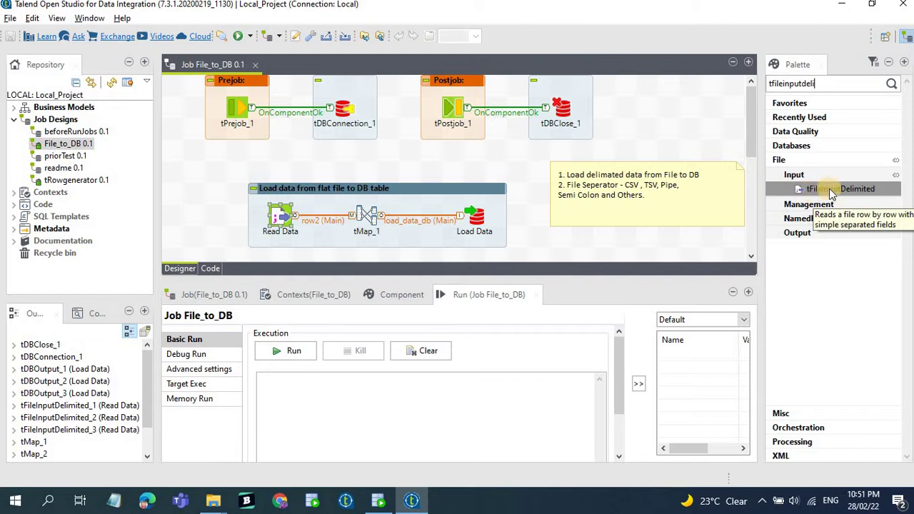
Open the Read Data component's settings and examine its file path, row separator and field separator
{"action": "left_click_drag", "start_coordinate": [832, 193], "coordinate": [286, 221]}
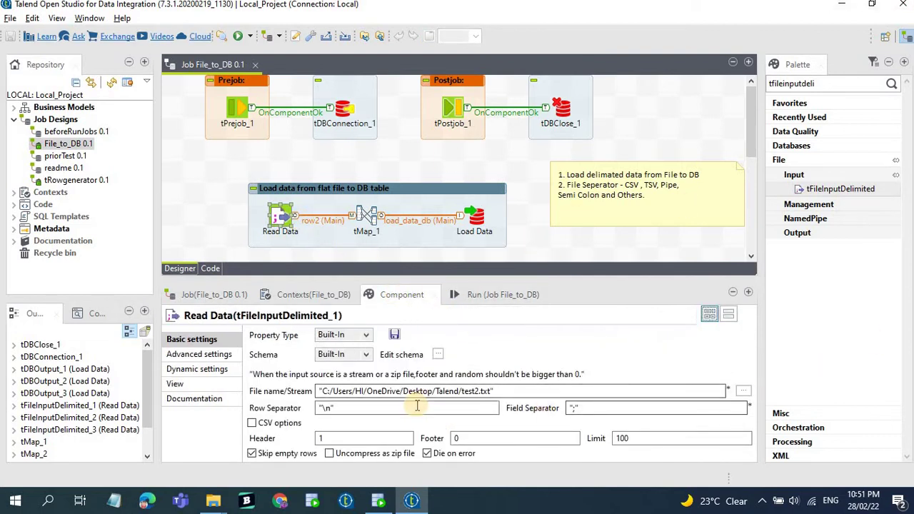
{"action": "left_click", "coordinate": [492, 392]}
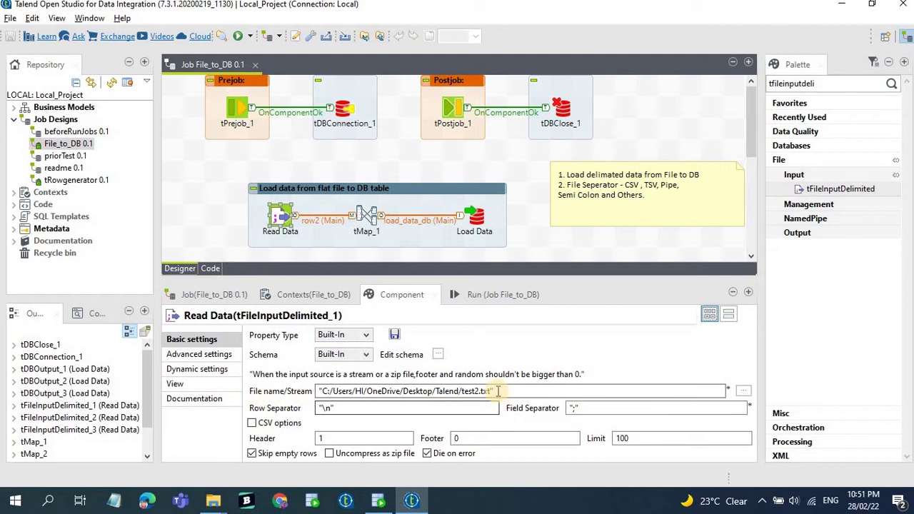
{"action": "left_click_drag", "start_coordinate": [407, 391], "coordinate": [308, 390]}
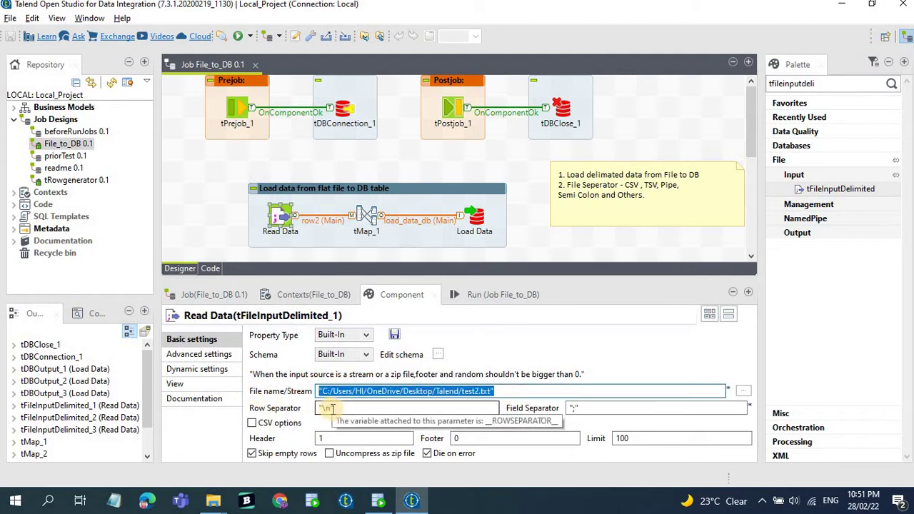
{"action": "left_click_drag", "start_coordinate": [333, 407], "coordinate": [298, 407]}
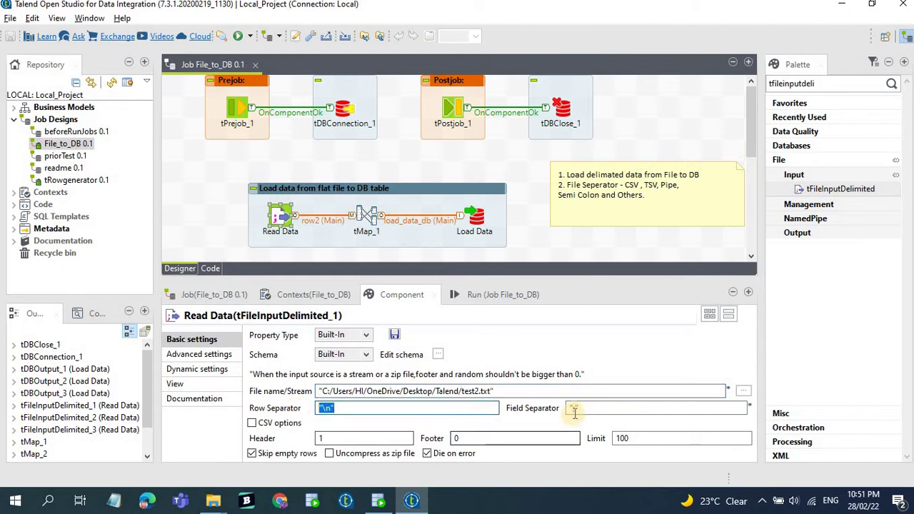
{"action": "left_click_drag", "start_coordinate": [581, 407], "coordinate": [572, 408]}
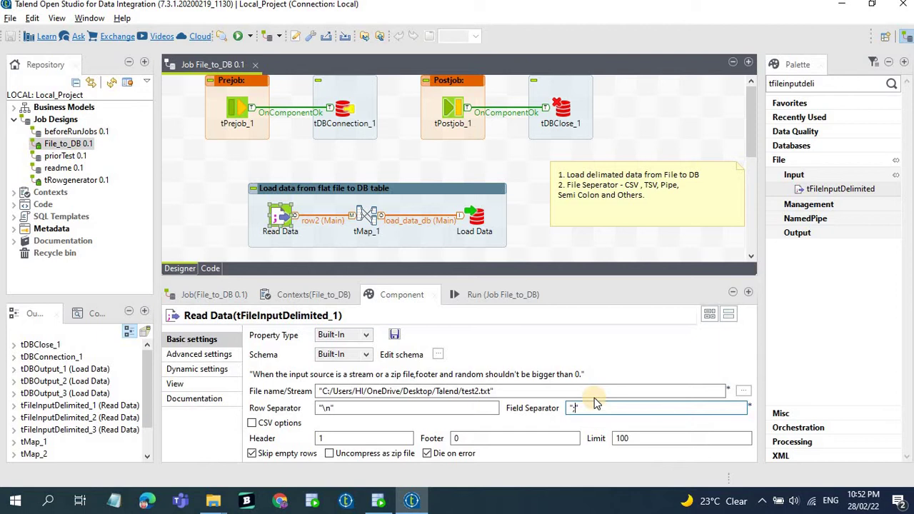
Clear the Read Data field separator, re-enter ";" between the quotes, and save the job
{"action": "key", "text": "BackSpace"}
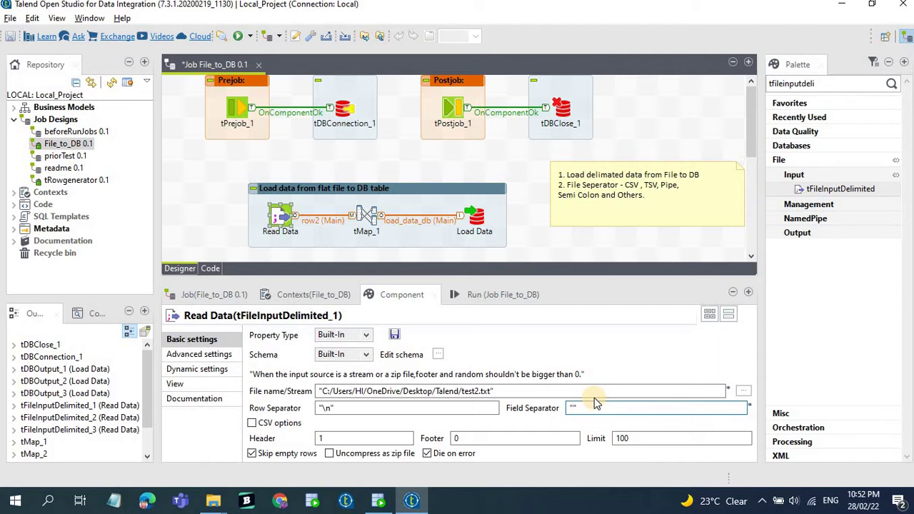
{"action": "type", "text": "|"}
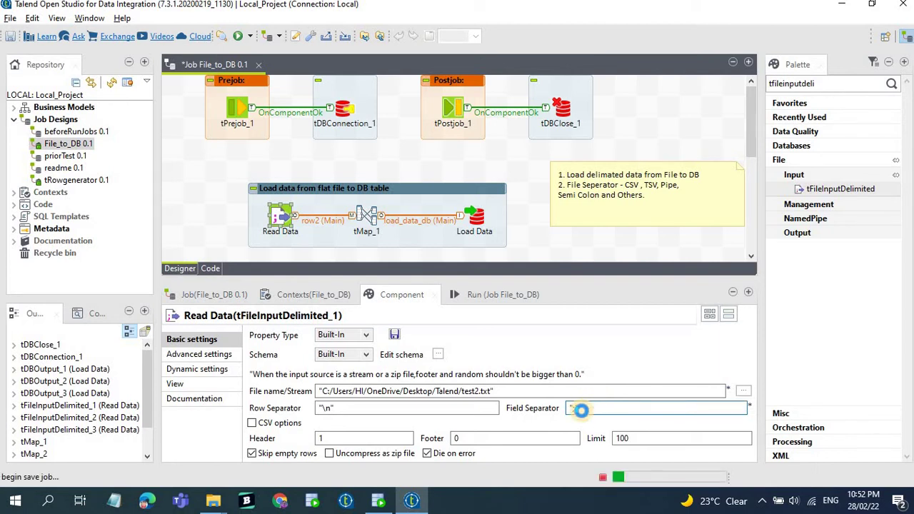
{"action": "key", "text": "ctrl+s"}
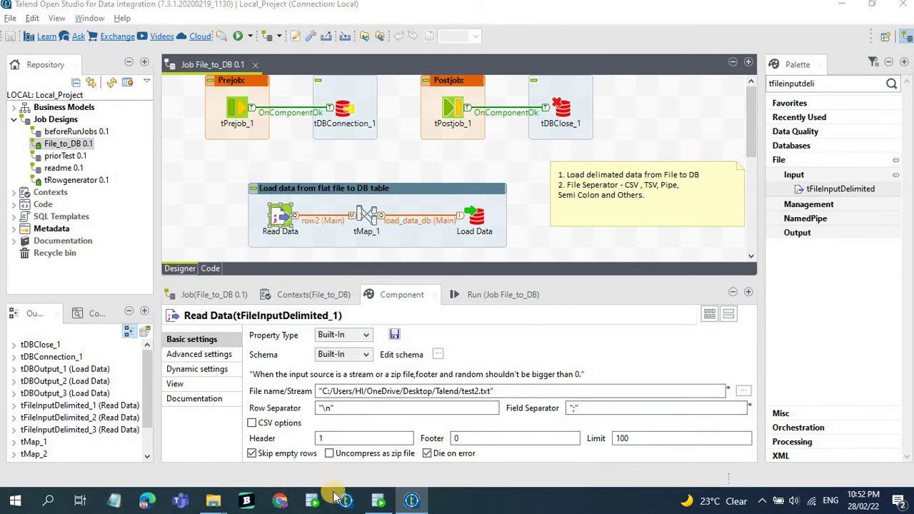
Check the test2 file again and inspect the Header setting of the Read Data component
{"action": "left_click", "coordinate": [113, 500]}
{"action": "left_click", "coordinate": [645, 118]}
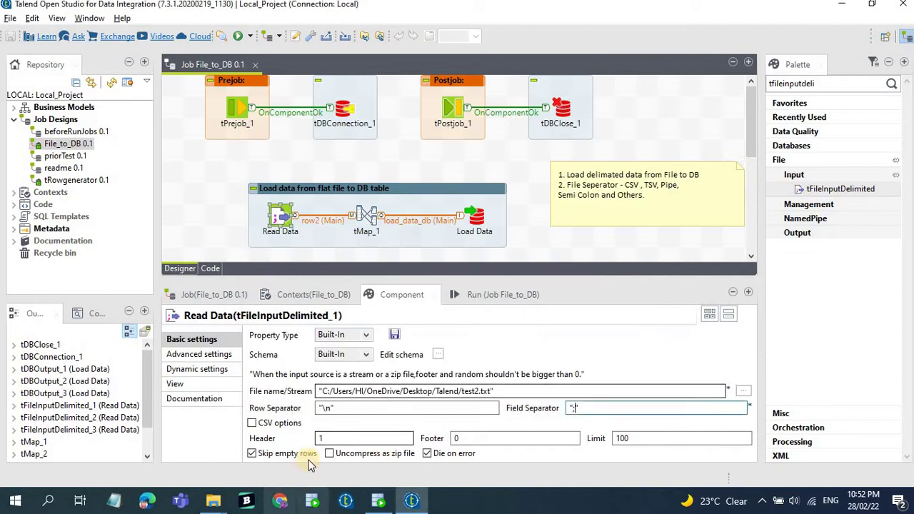
{"action": "left_click", "coordinate": [308, 436]}
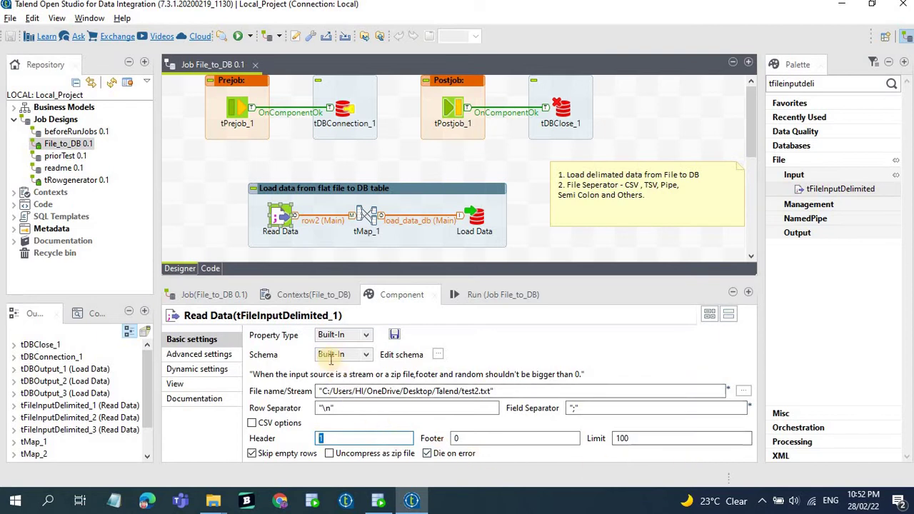
Examine the Load Data component's database, existing connection, table and table action settings
{"action": "left_click", "coordinate": [477, 217]}
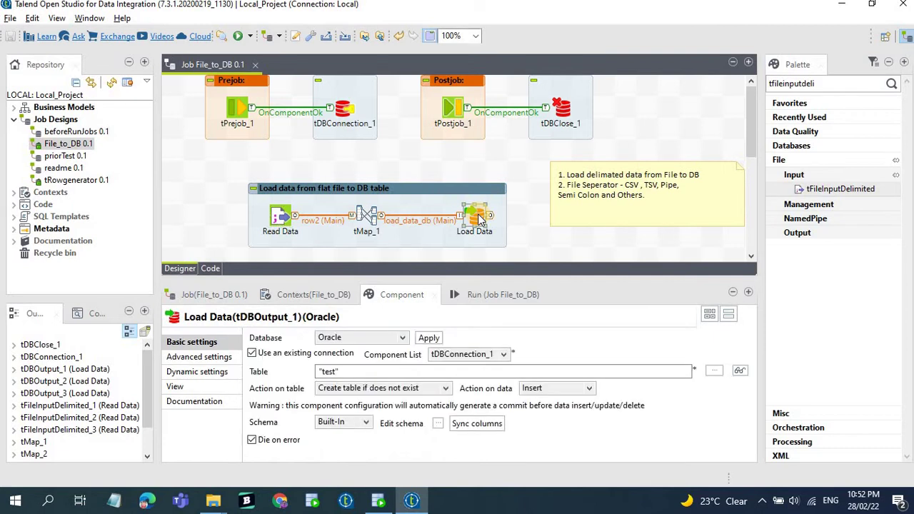
{"action": "left_click", "coordinate": [270, 323]}
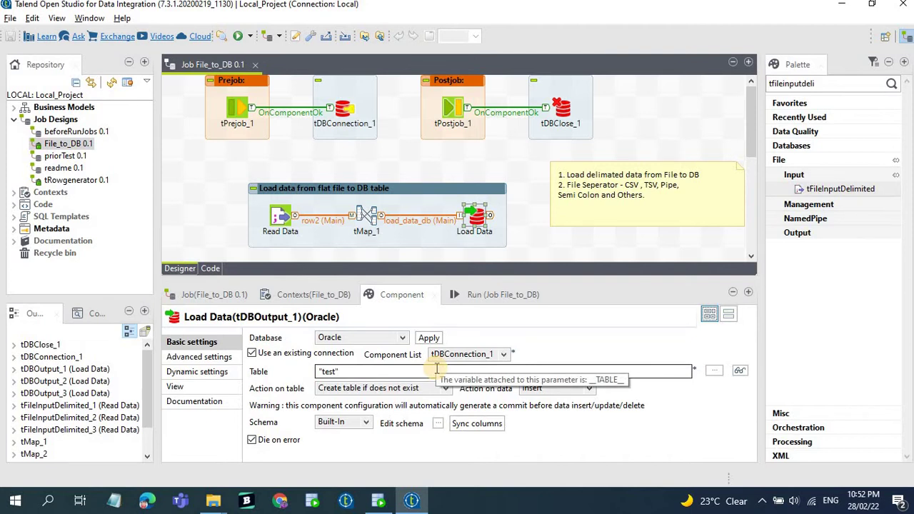
{"action": "left_click", "coordinate": [367, 145]}
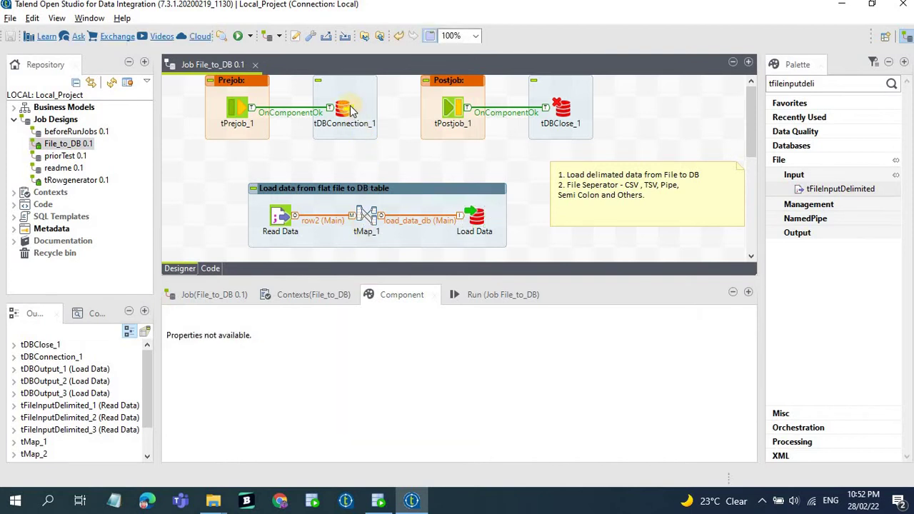
Open the tDBConnection_1 settings and browse the available database types without changing the selection
{"action": "left_click", "coordinate": [346, 109]}
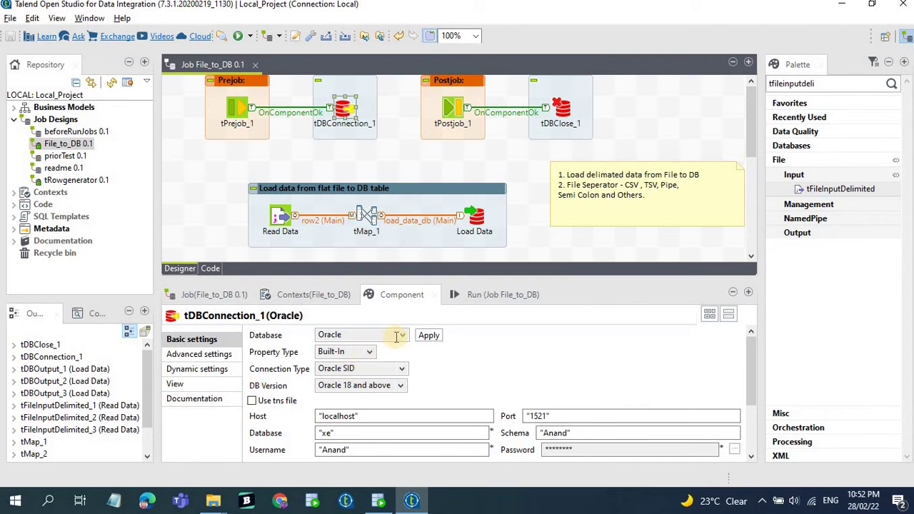
{"action": "left_click", "coordinate": [401, 335]}
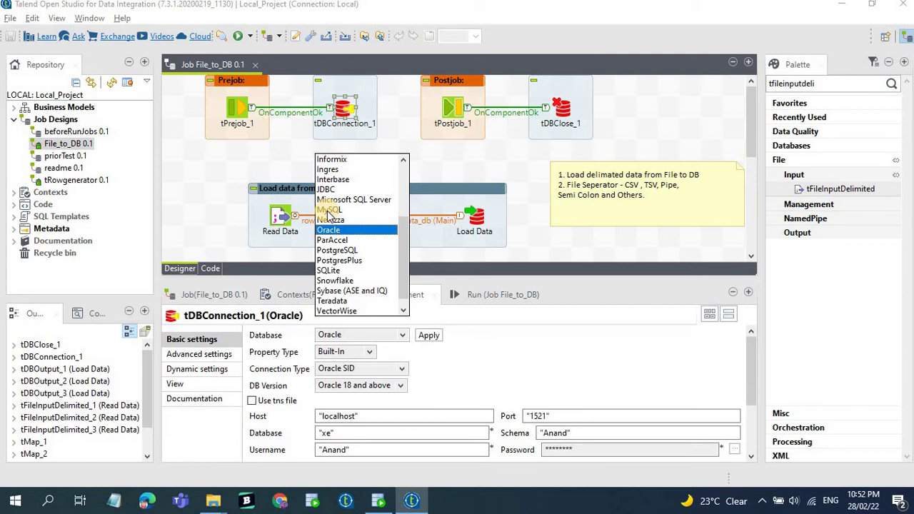
{"action": "left_click", "coordinate": [506, 352]}
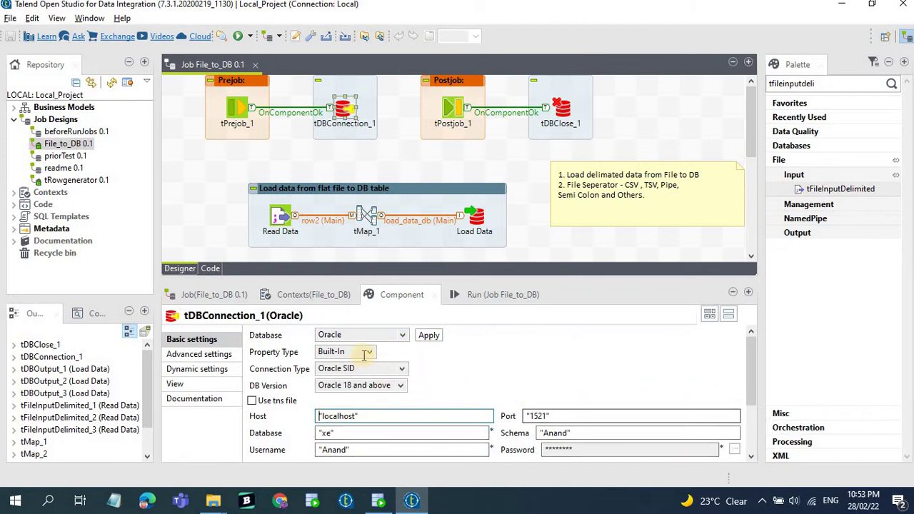
Try Oracle 11 as the DB version of tDBConnection_1 and restore Oracle 18 and above
{"action": "left_click", "coordinate": [371, 355]}
{"action": "left_click", "coordinate": [373, 352]}
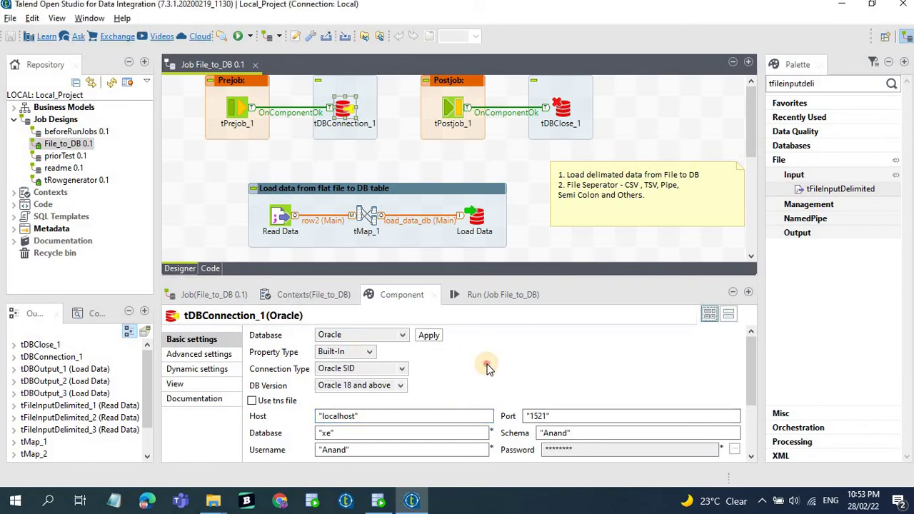
{"action": "left_click", "coordinate": [401, 386]}
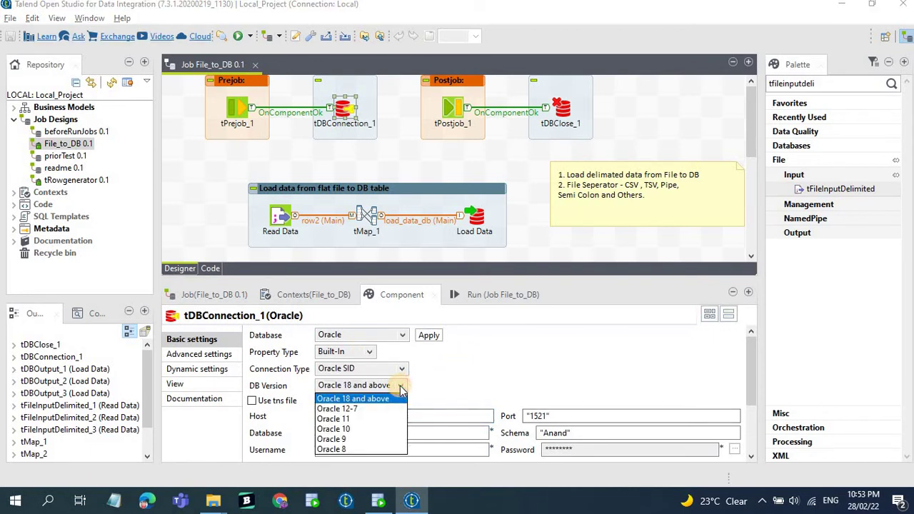
{"action": "left_click", "coordinate": [333, 420]}
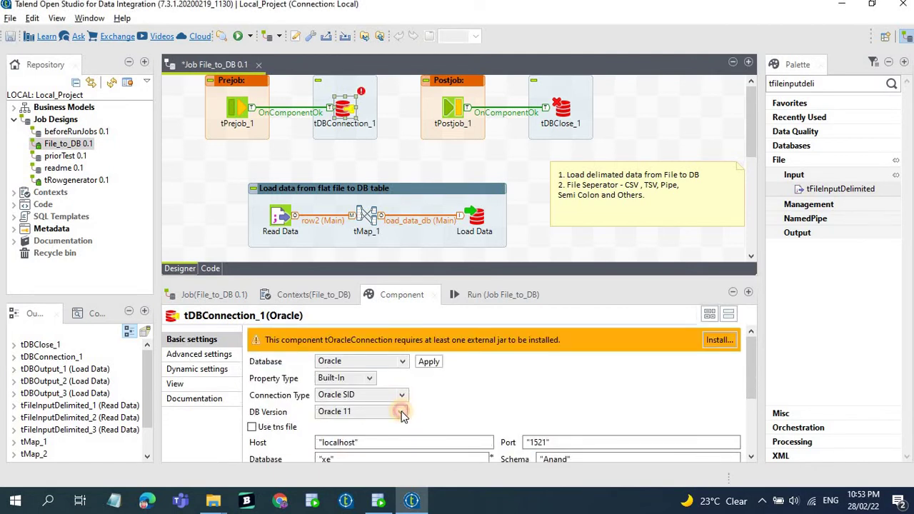
{"action": "left_click", "coordinate": [401, 413]}
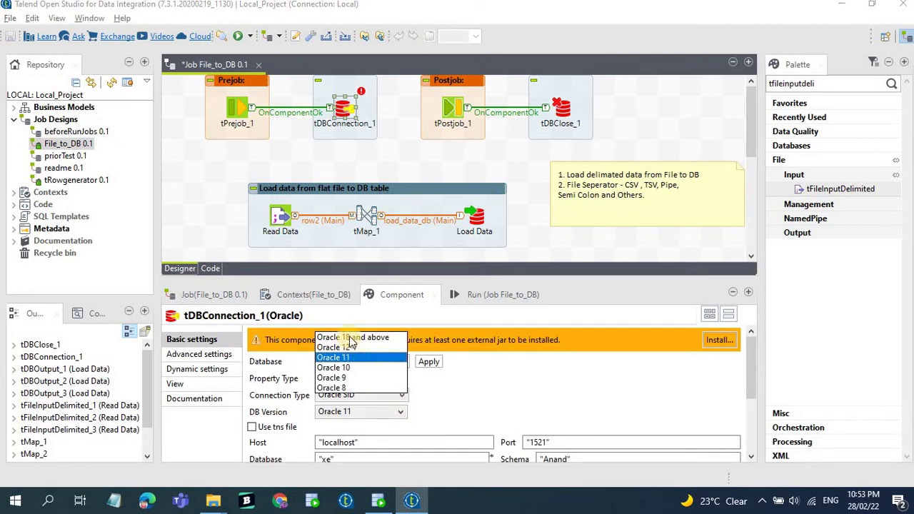
{"action": "left_click", "coordinate": [349, 339]}
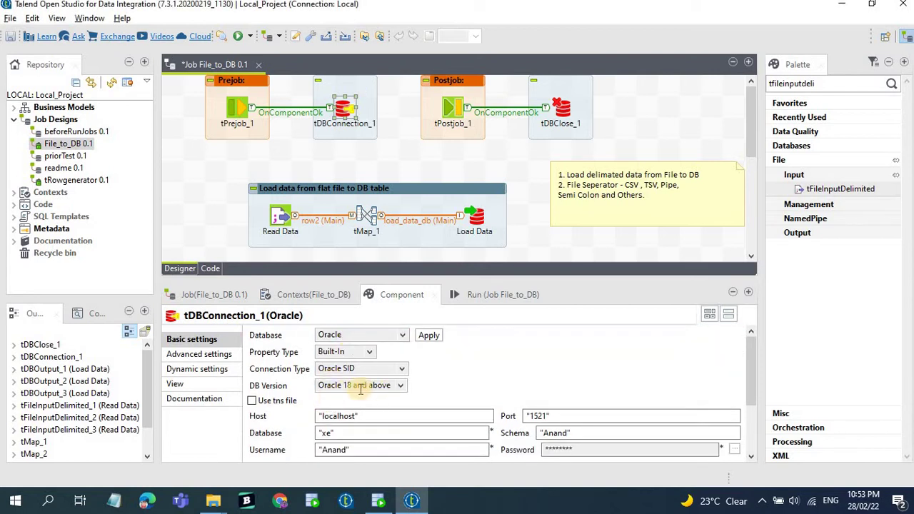
Examine the connection type options, host, port and database settings of tDBConnection_1 without changing them
{"action": "left_click", "coordinate": [400, 371]}
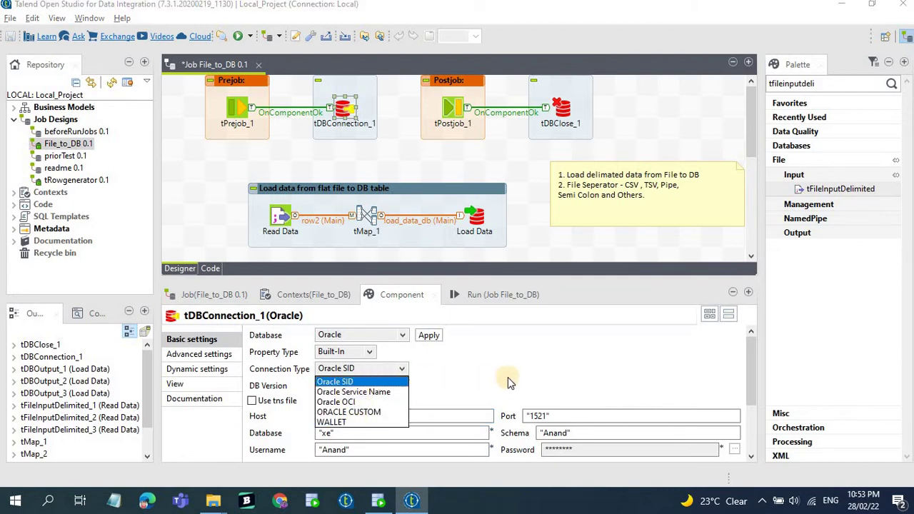
{"action": "left_click", "coordinate": [400, 370]}
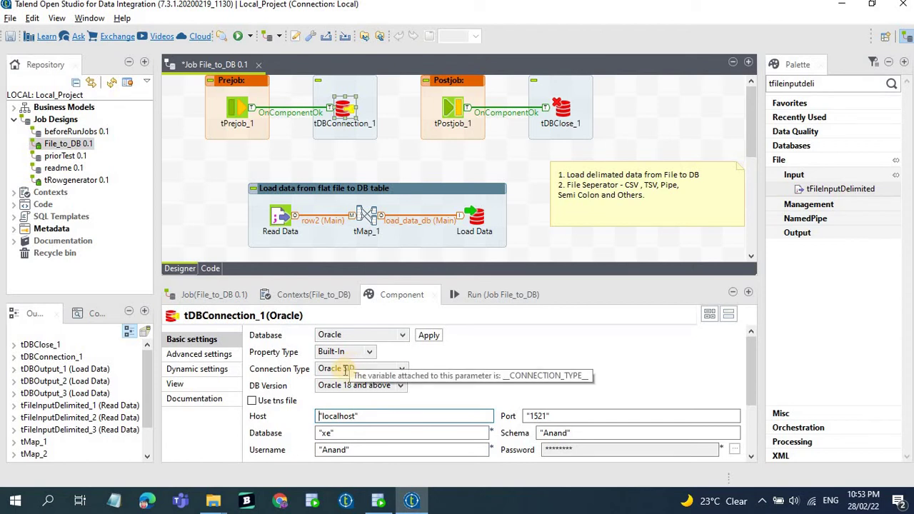
{"action": "scroll", "coordinate": [505, 356], "scroll_direction": "down", "scroll_amount": 2}
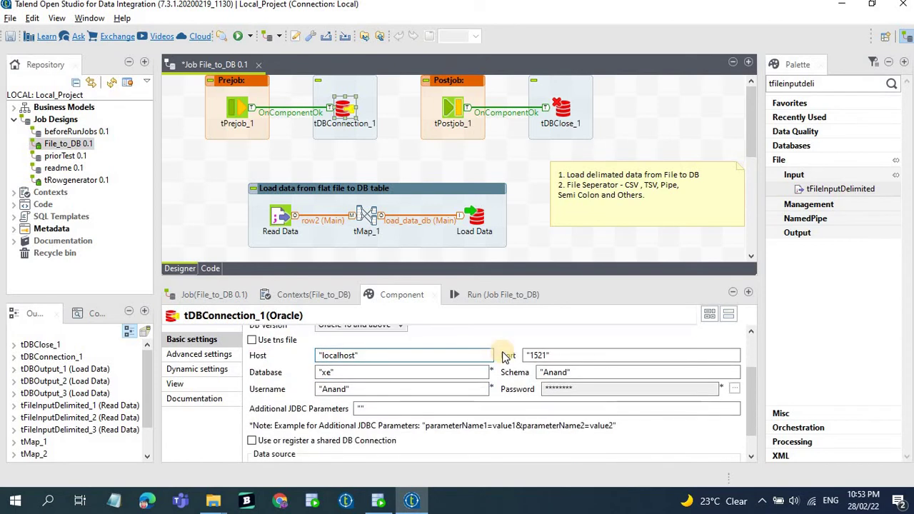
{"action": "left_click_drag", "start_coordinate": [367, 355], "coordinate": [238, 350]}
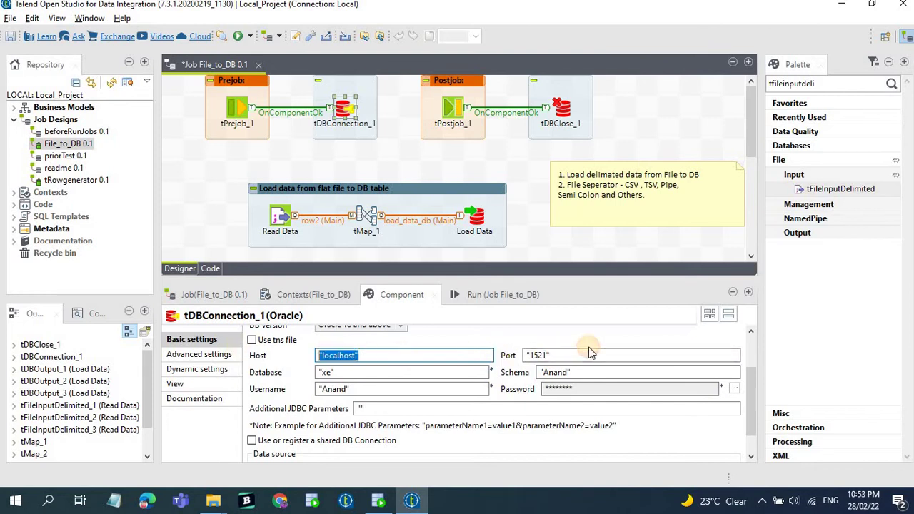
{"action": "left_click_drag", "start_coordinate": [590, 353], "coordinate": [526, 355]}
{"action": "left_click", "coordinate": [334, 374]}
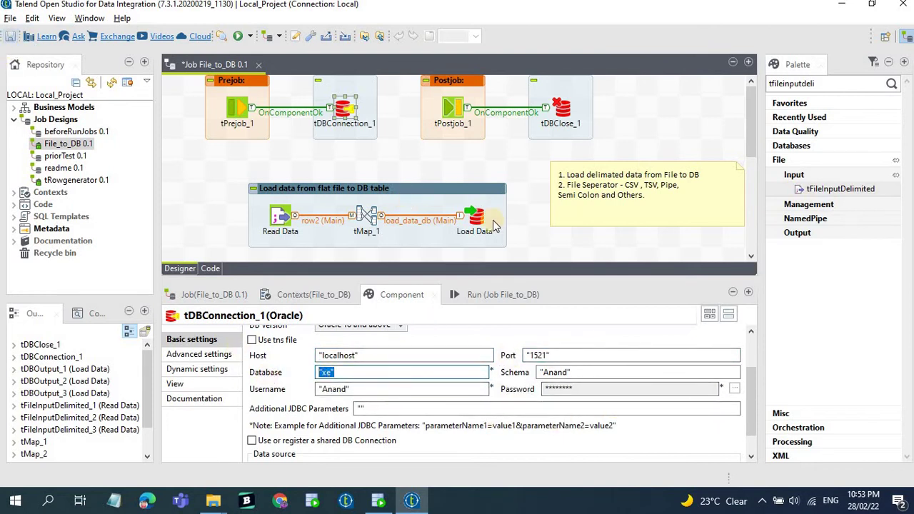
Inspect the tPrejob_1, Load Data and tDBConnection_1 components to see how the connection precedes the load
{"action": "left_click", "coordinate": [242, 121]}
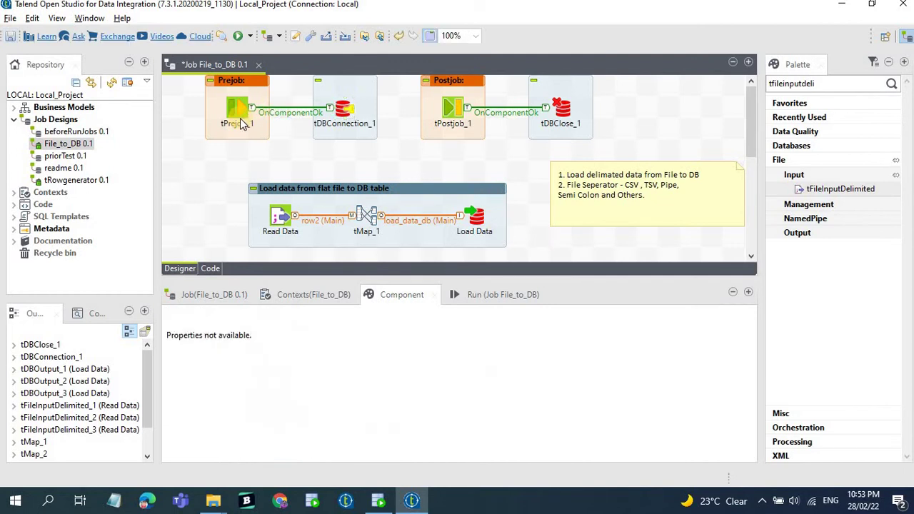
{"action": "left_click", "coordinate": [242, 113]}
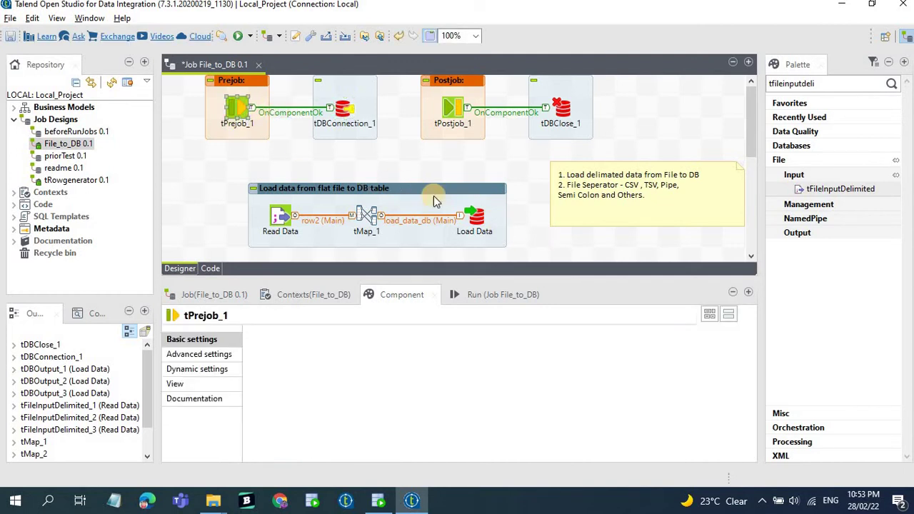
{"action": "left_click", "coordinate": [477, 223]}
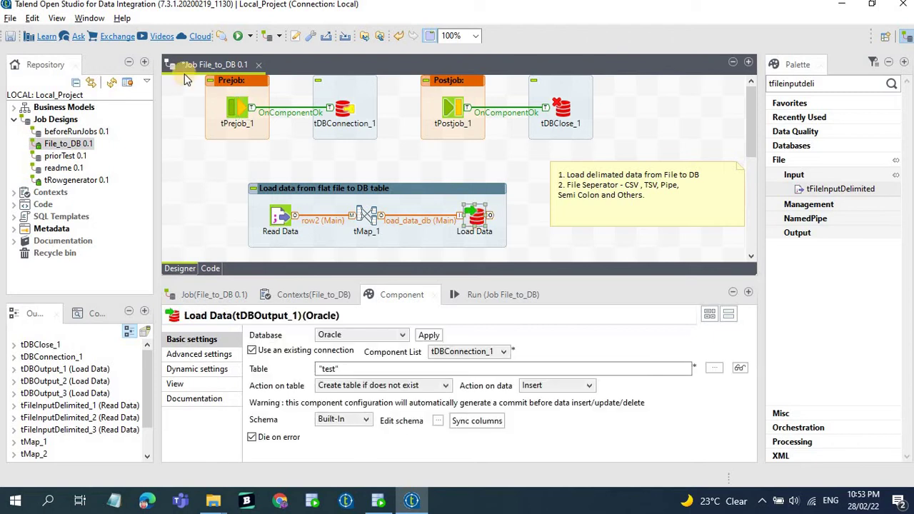
{"action": "left_click", "coordinate": [236, 114]}
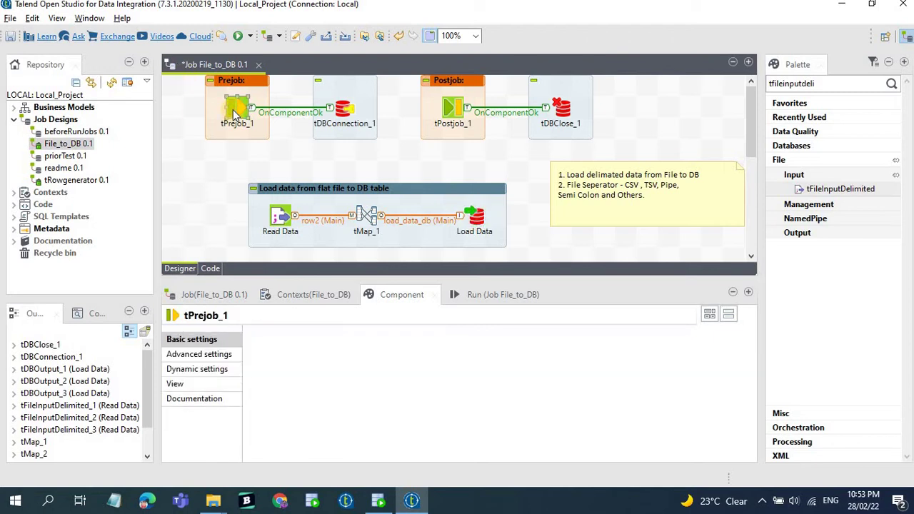
{"action": "left_click", "coordinate": [341, 118]}
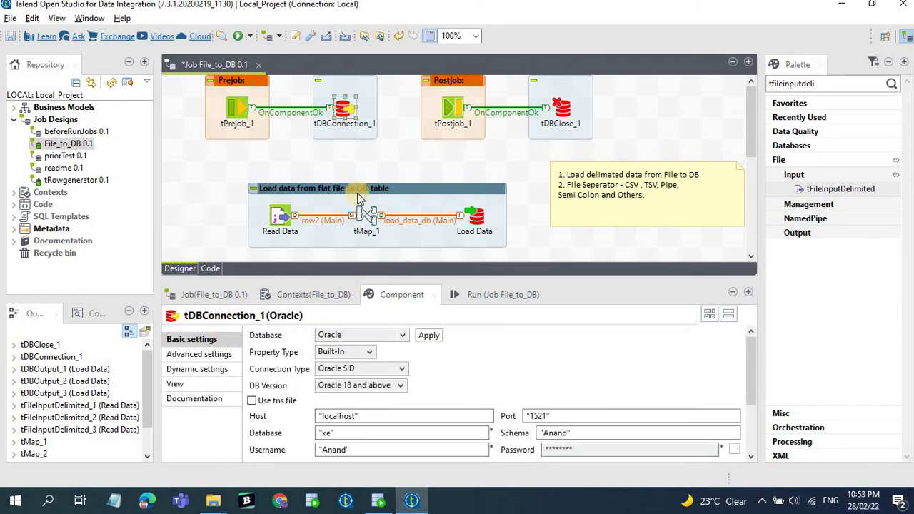
Trace the execution order from the prejob connection through the load subjob to the tDBClose_1 settings
{"action": "left_click", "coordinate": [385, 166]}
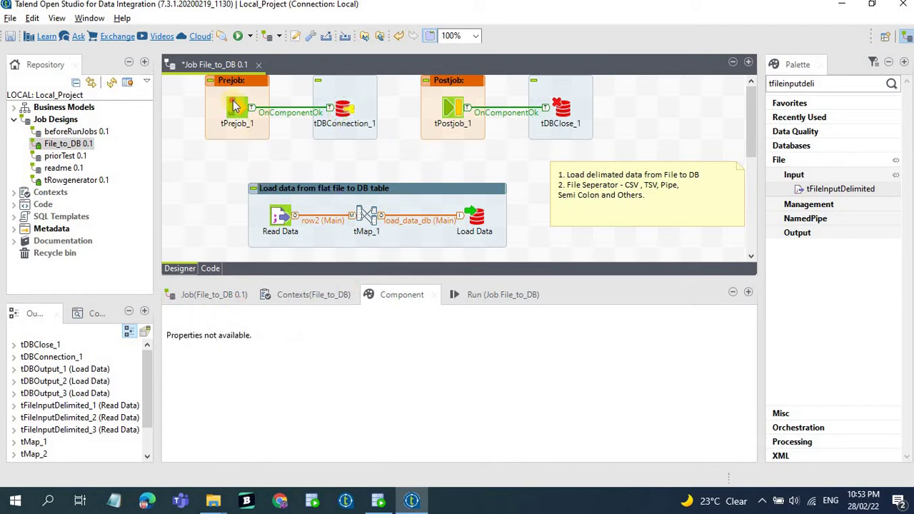
{"action": "left_click", "coordinate": [236, 107]}
{"action": "left_click", "coordinate": [370, 165]}
{"action": "left_click_drag", "start_coordinate": [411, 152], "coordinate": [174, 68]}
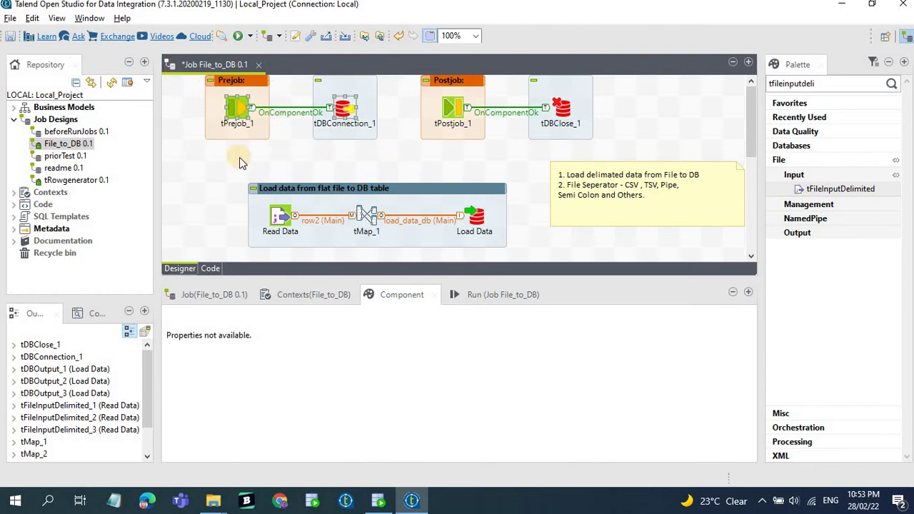
{"action": "left_click_drag", "start_coordinate": [400, 151], "coordinate": [199, 59]}
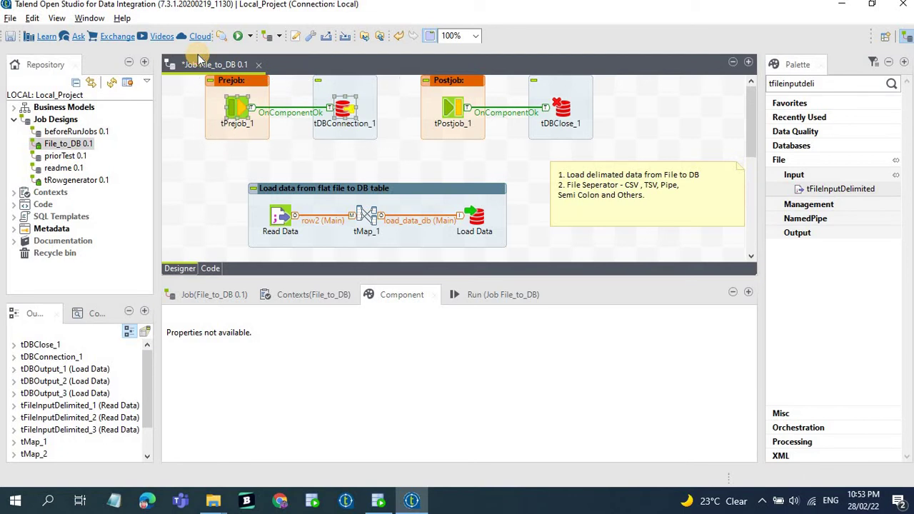
{"action": "left_click", "coordinate": [307, 208]}
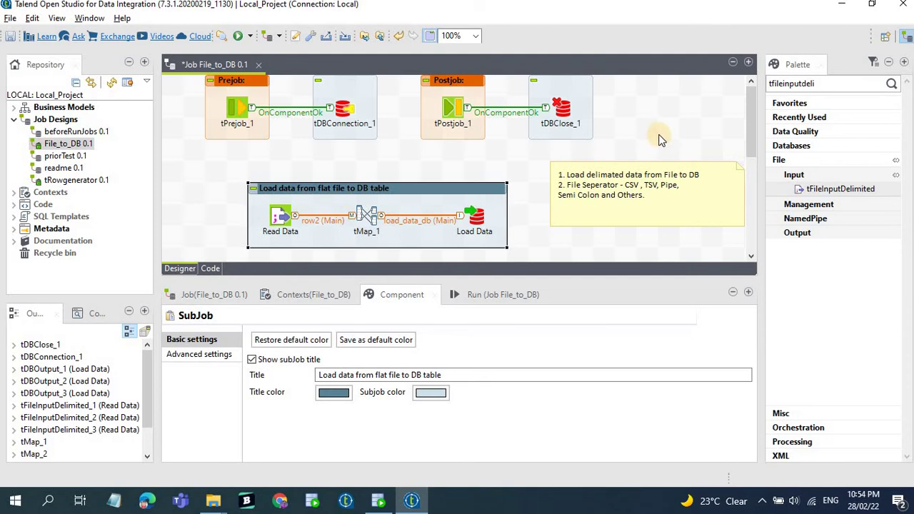
{"action": "left_click", "coordinate": [561, 109]}
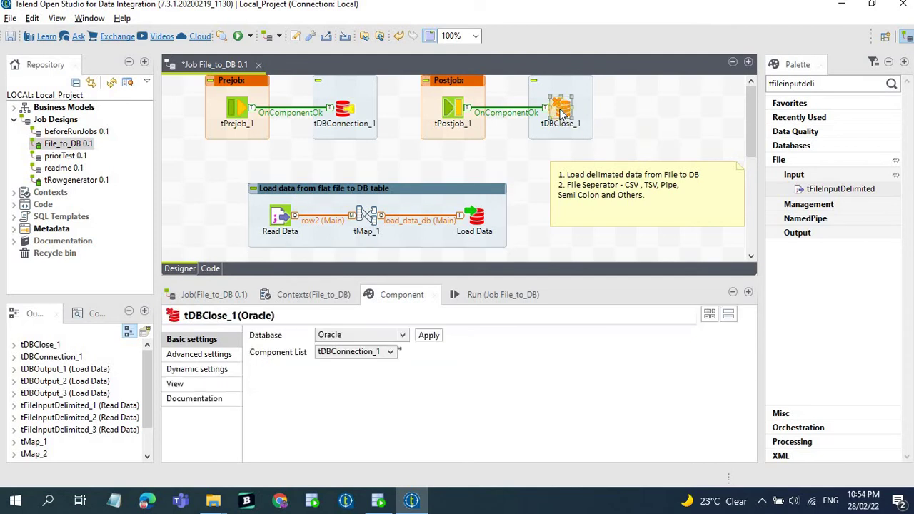
Clear the execution console and run the File_to_DB job
{"action": "left_click", "coordinate": [488, 295]}
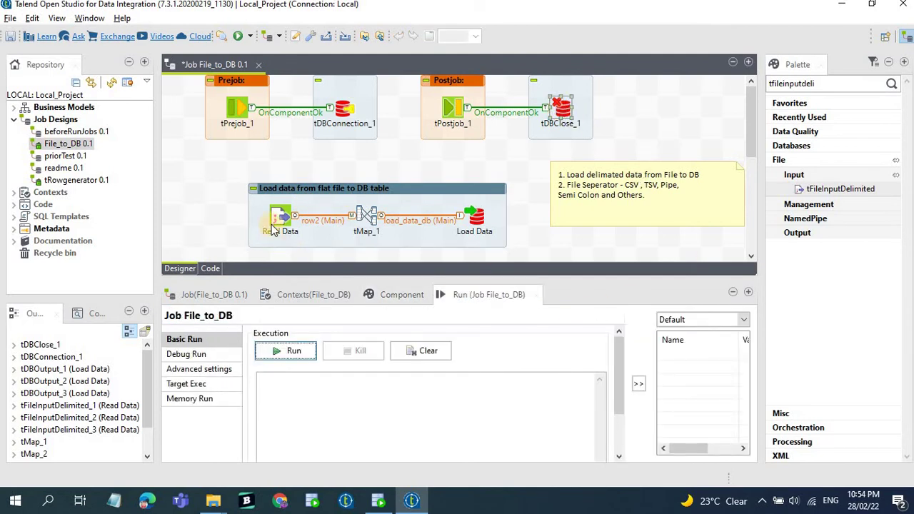
{"action": "left_click", "coordinate": [278, 218]}
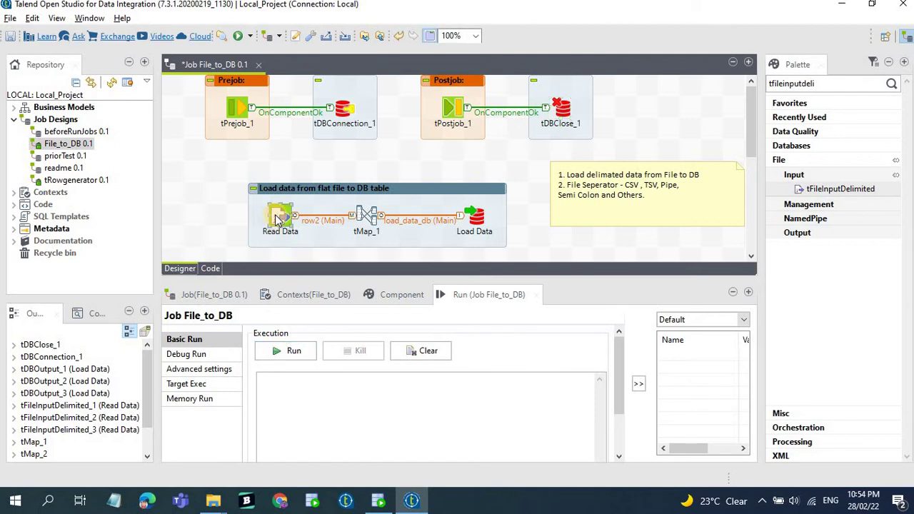
{"action": "left_click", "coordinate": [475, 217]}
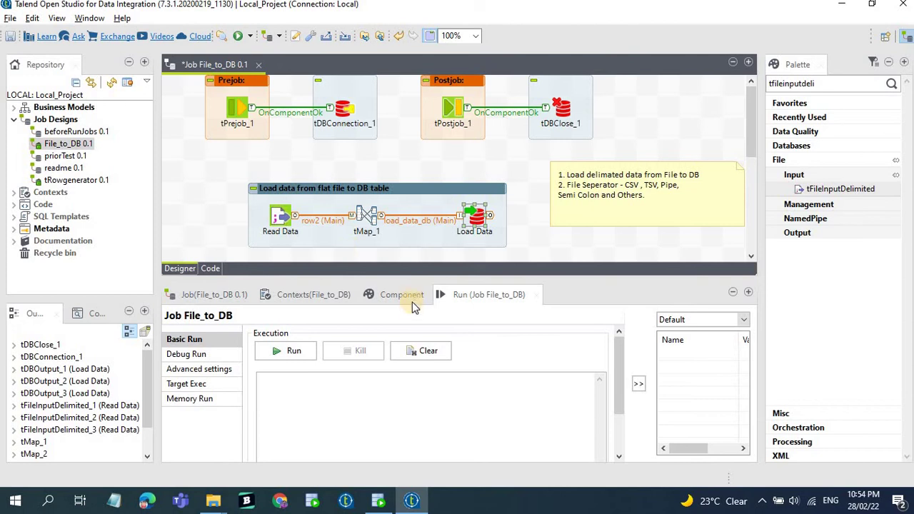
{"action": "left_click", "coordinate": [400, 297]}
{"action": "left_click", "coordinate": [473, 295]}
{"action": "left_click", "coordinate": [429, 351]}
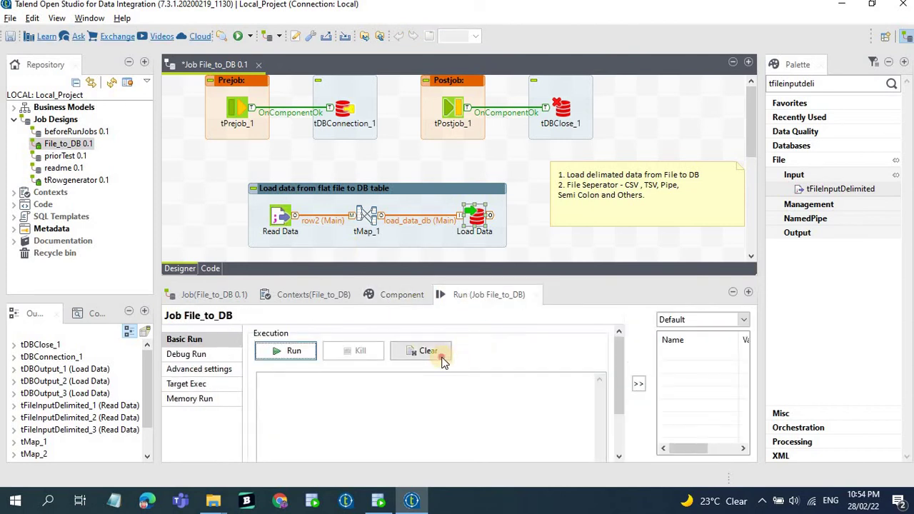
{"action": "left_click", "coordinate": [295, 352]}
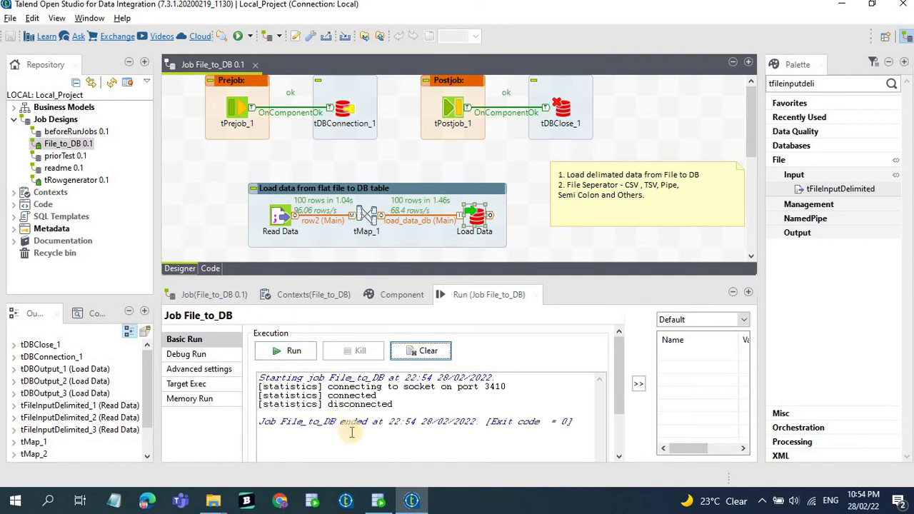
Check the target table name in Talend's Load Data component after a brief look at Oracle SQL Developer
{"action": "left_click", "coordinate": [378, 500]}
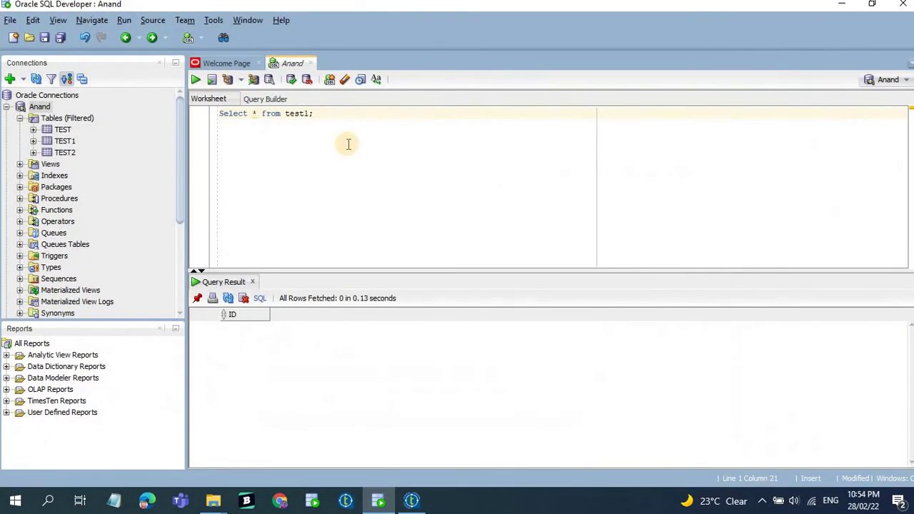
{"action": "left_click", "coordinate": [411, 500]}
{"action": "left_click", "coordinate": [485, 222]}
{"action": "left_click", "coordinate": [395, 294]}
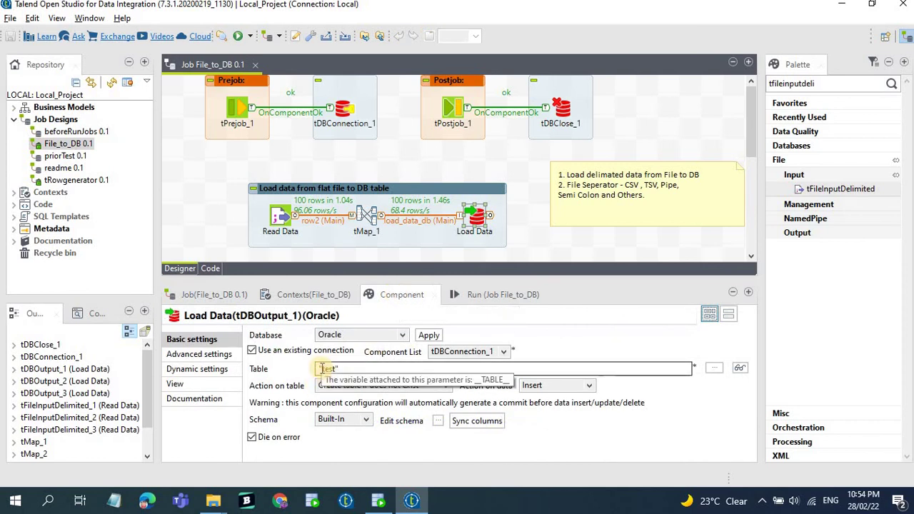
{"action": "double_click", "coordinate": [330, 370]}
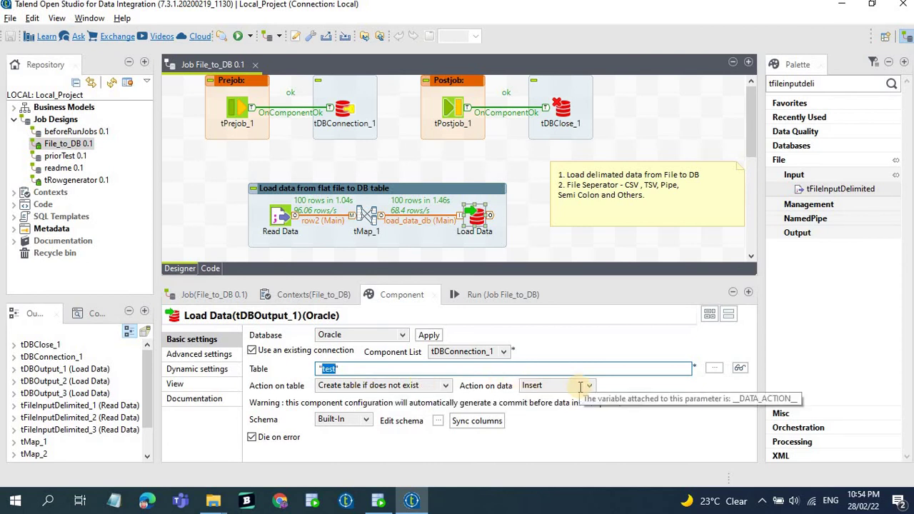
Switch to Oracle SQL Developer, change the query to "Select * from test;" and execute it
{"action": "left_click", "coordinate": [379, 500]}
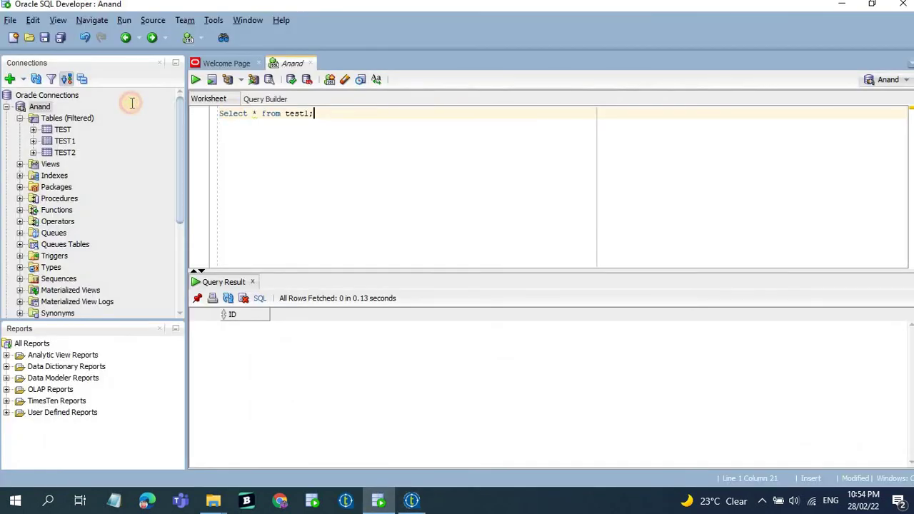
{"action": "left_click_drag", "start_coordinate": [315, 113], "coordinate": [239, 102]}
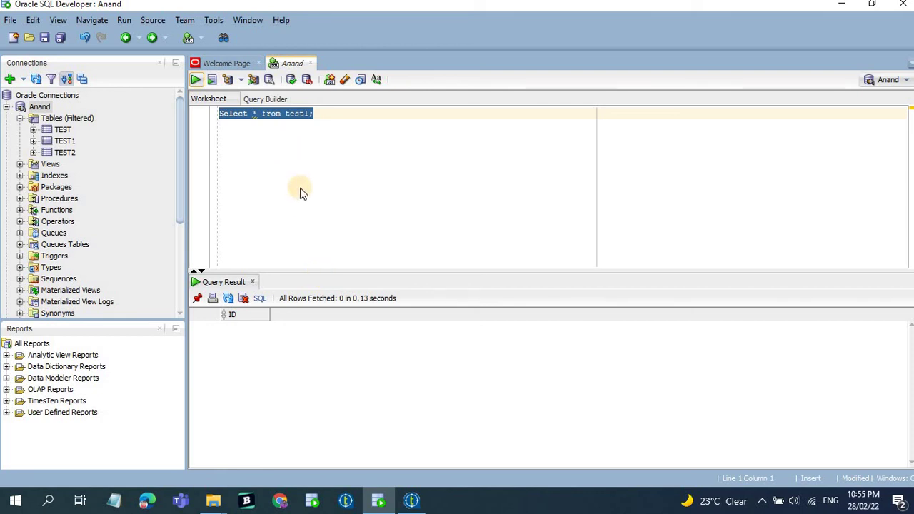
{"action": "left_click", "coordinate": [324, 143]}
{"action": "key", "text": "Left"}
{"action": "key", "text": "BackSpace"}
{"action": "key", "text": "ctrl+Return"}
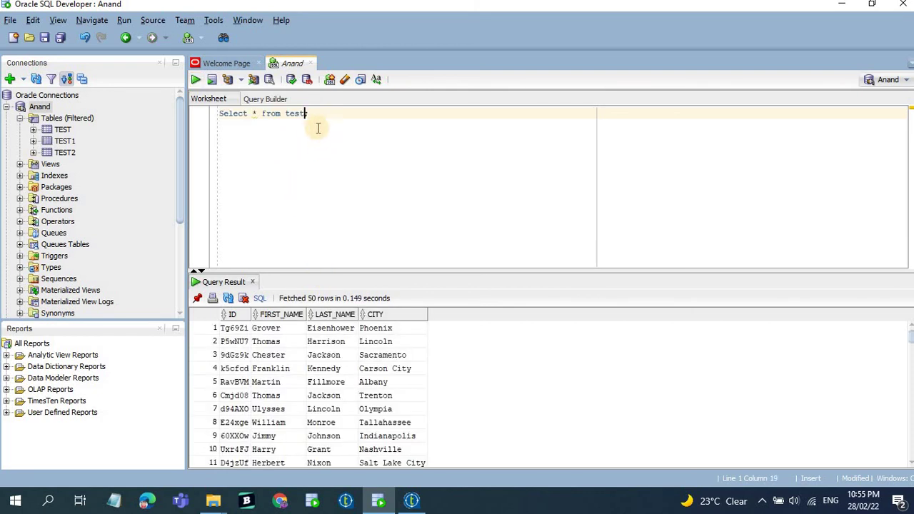
Rerun the test table query, check the returned rows, and switch back to the File_to_DB run output in Talend
{"action": "left_click_drag", "start_coordinate": [309, 114], "coordinate": [120, 117]}
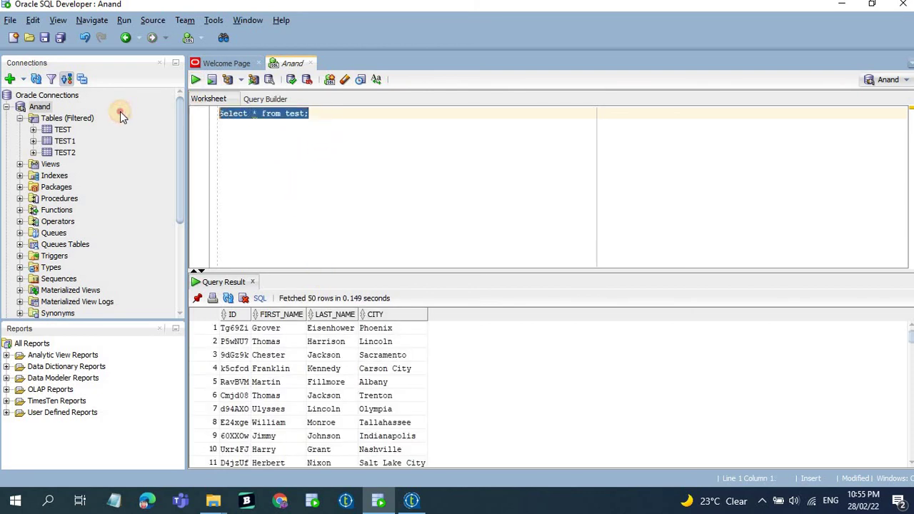
{"action": "left_click", "coordinate": [196, 79]}
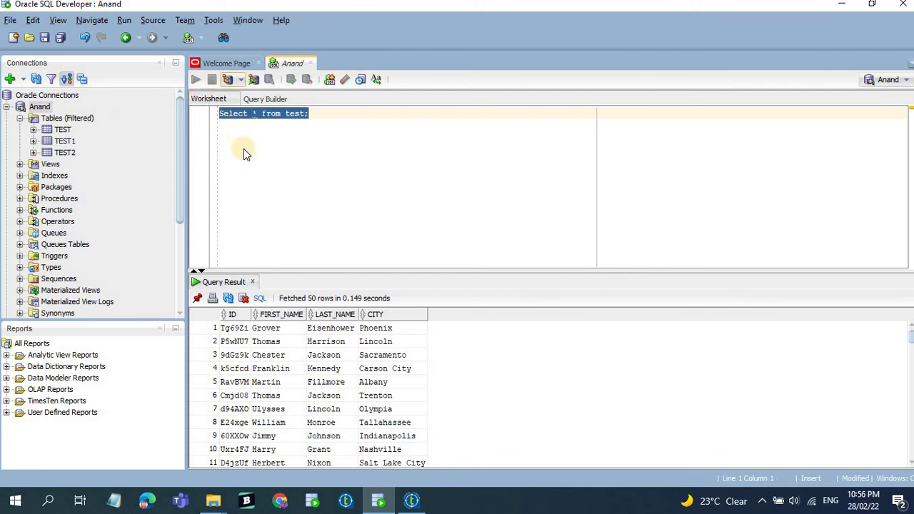
{"action": "right_click", "coordinate": [290, 352]}
{"action": "left_click", "coordinate": [345, 402]}
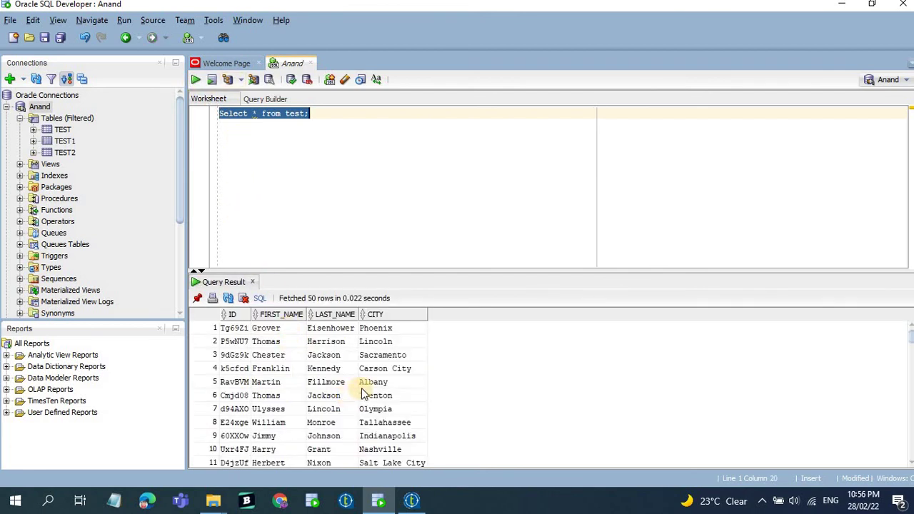
{"action": "left_click", "coordinate": [484, 274]}
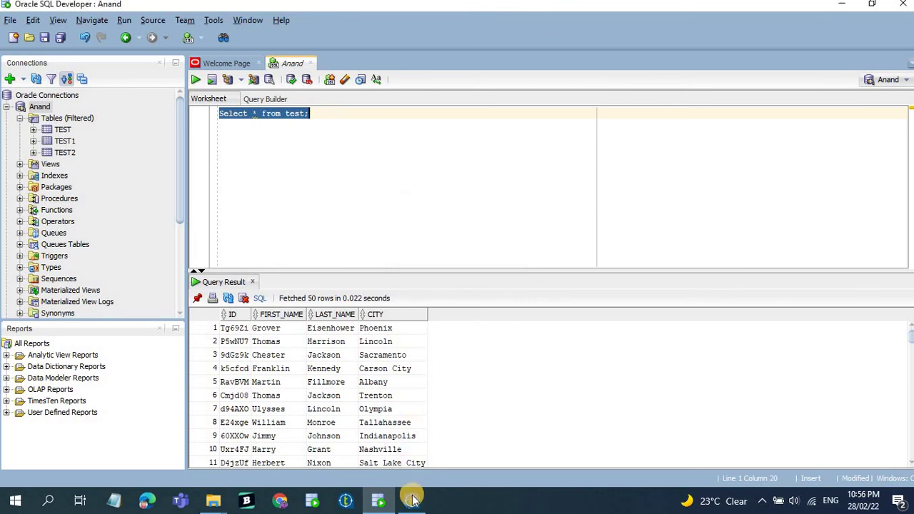
{"action": "left_click", "coordinate": [412, 500]}
{"action": "left_click", "coordinate": [491, 300]}
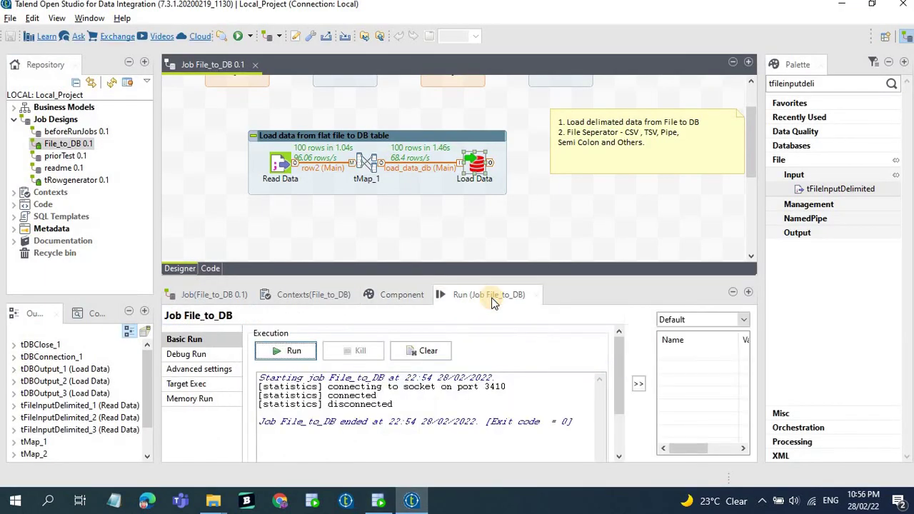